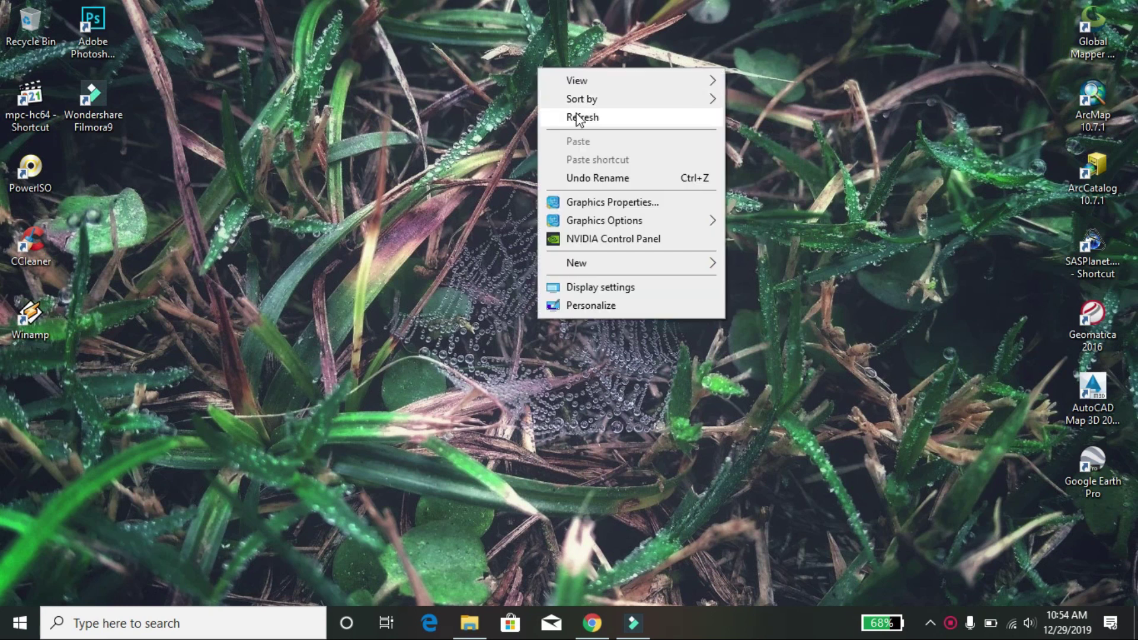
Step: Launch ArcMap 10.7.1 with a blank map, dismissing the getting-started window, and narrow the ArcToolbox pane
{"action": "double_click", "coordinate": [1074, 94]}
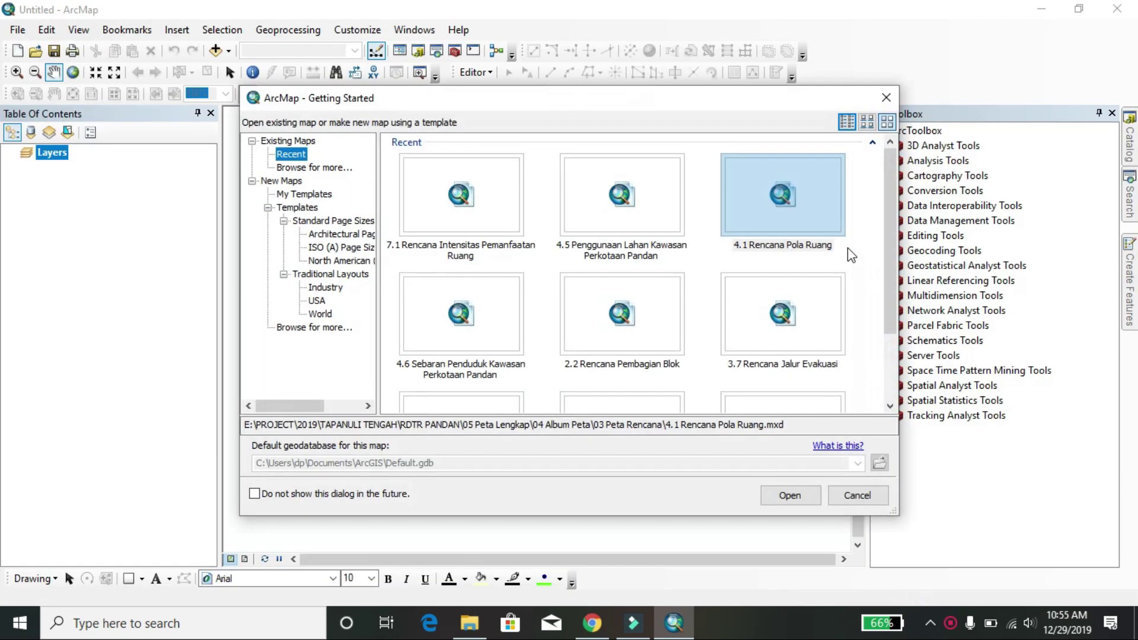
{"action": "left_click", "coordinate": [861, 498]}
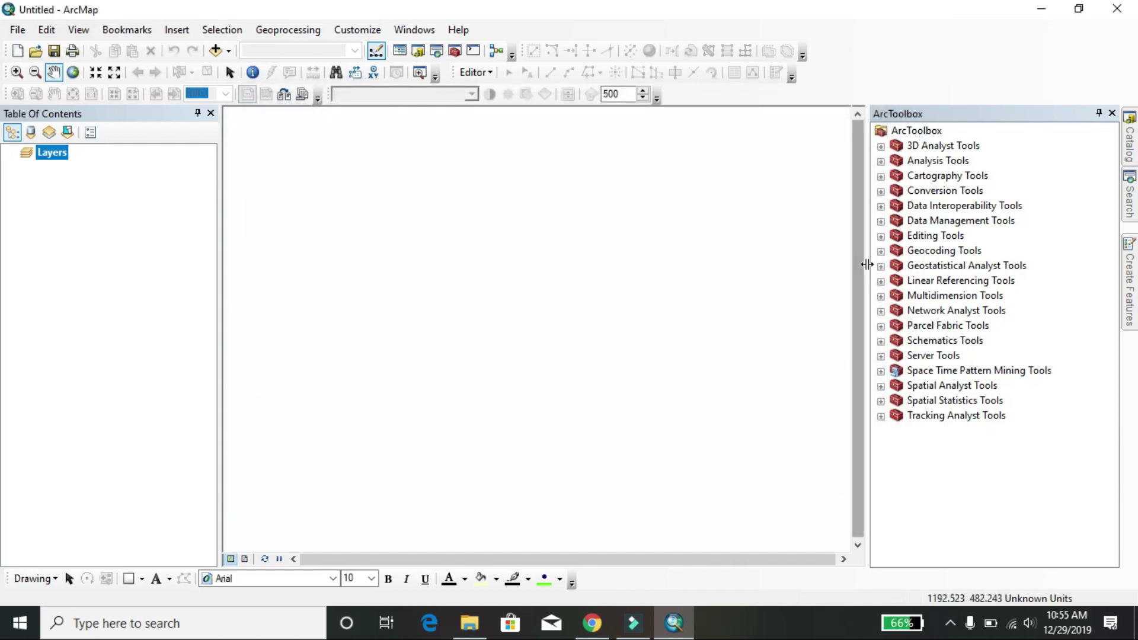
{"action": "left_click_drag", "start_coordinate": [865, 251], "coordinate": [950, 256]}
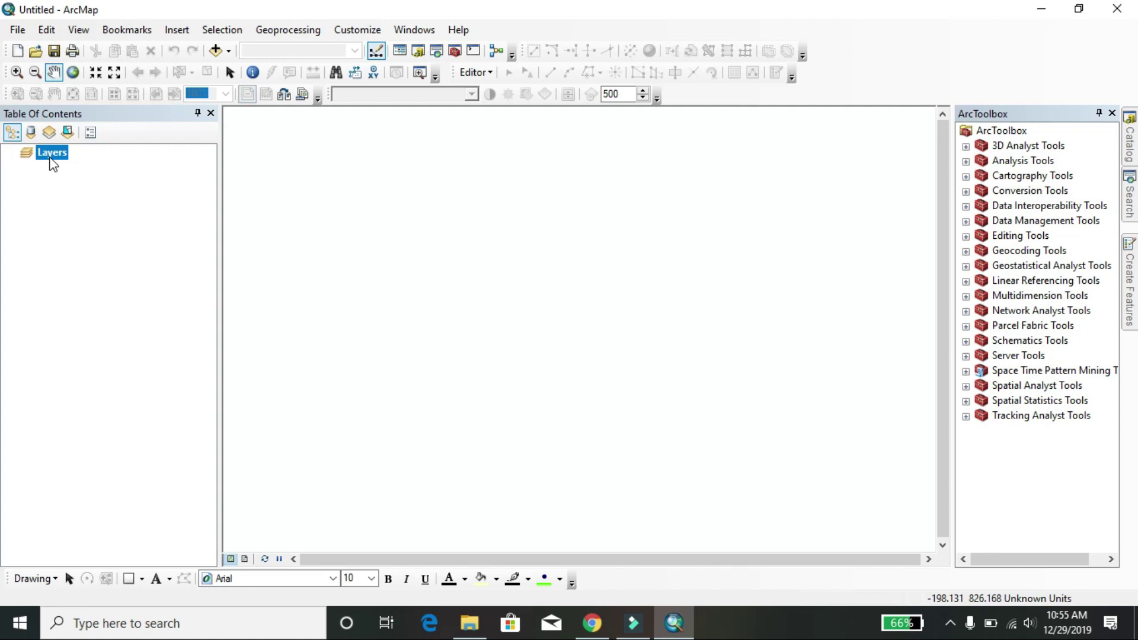
Step: Add the rasters DEMNAS_0617-61, 0617-62, 0617-63 and 0617-64 (v1.0.tif) from the DEMNAS folder to the map
{"action": "left_click", "coordinate": [215, 50]}
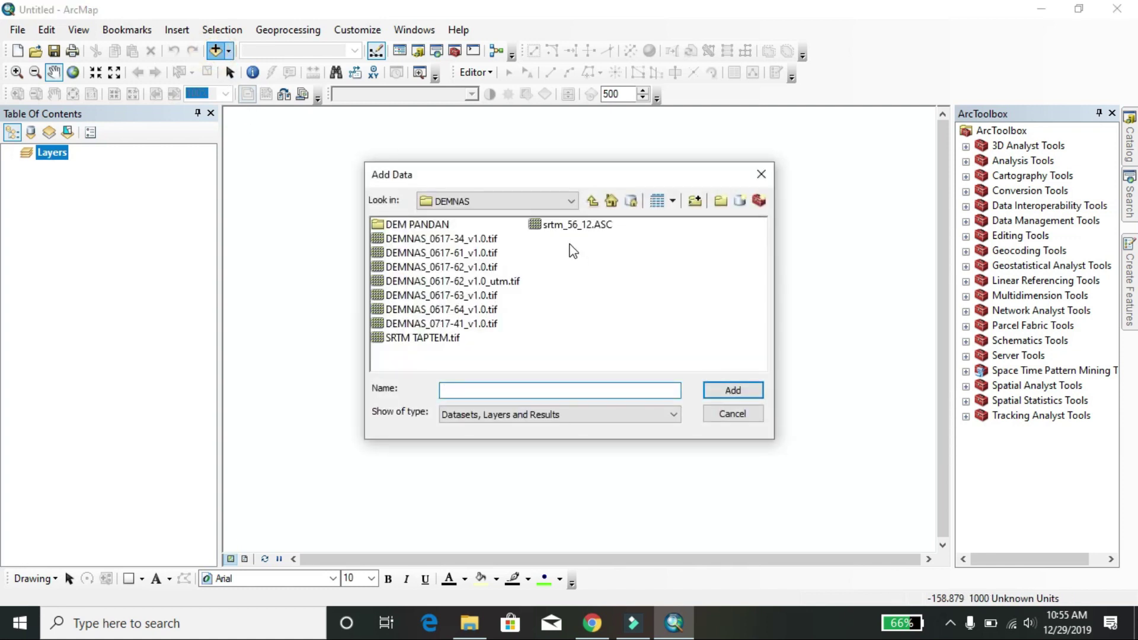
{"action": "left_click", "coordinate": [488, 252]}
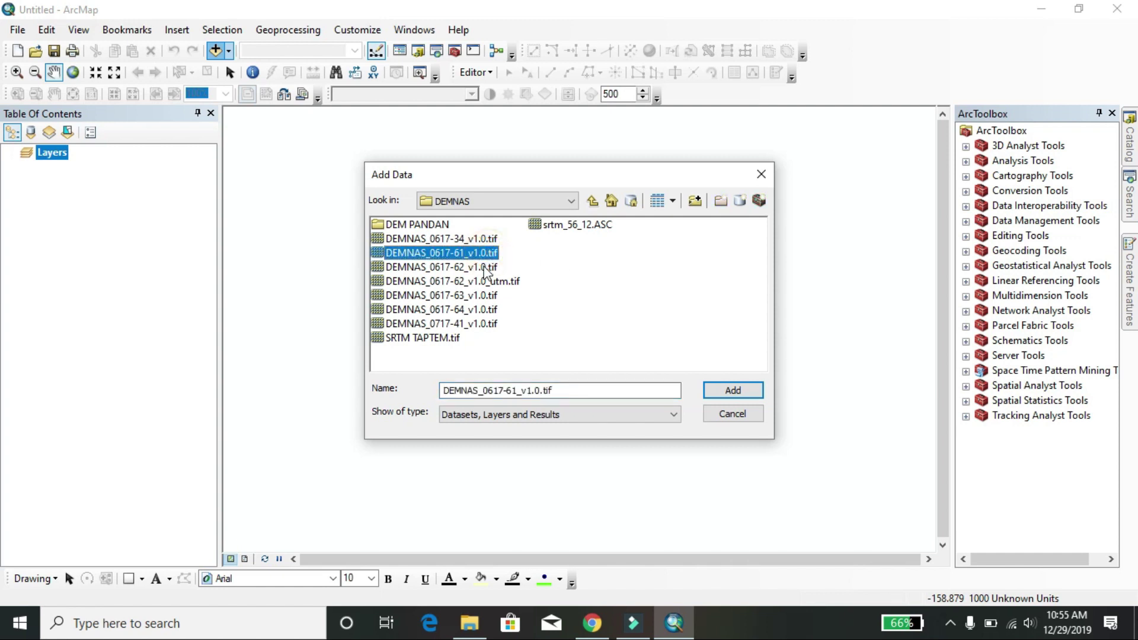
{"action": "left_click", "coordinate": [486, 266], "text": "ctrl"}
{"action": "left_click", "coordinate": [484, 295], "text": "ctrl"}
{"action": "left_click", "coordinate": [483, 310], "text": "ctrl"}
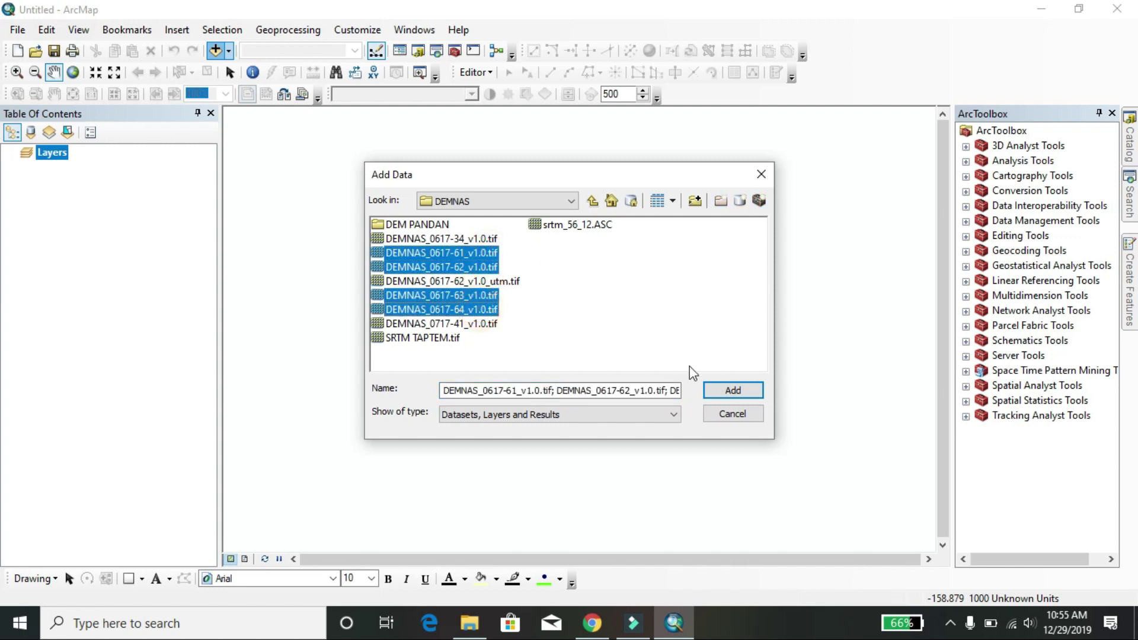
{"action": "left_click", "coordinate": [727, 392]}
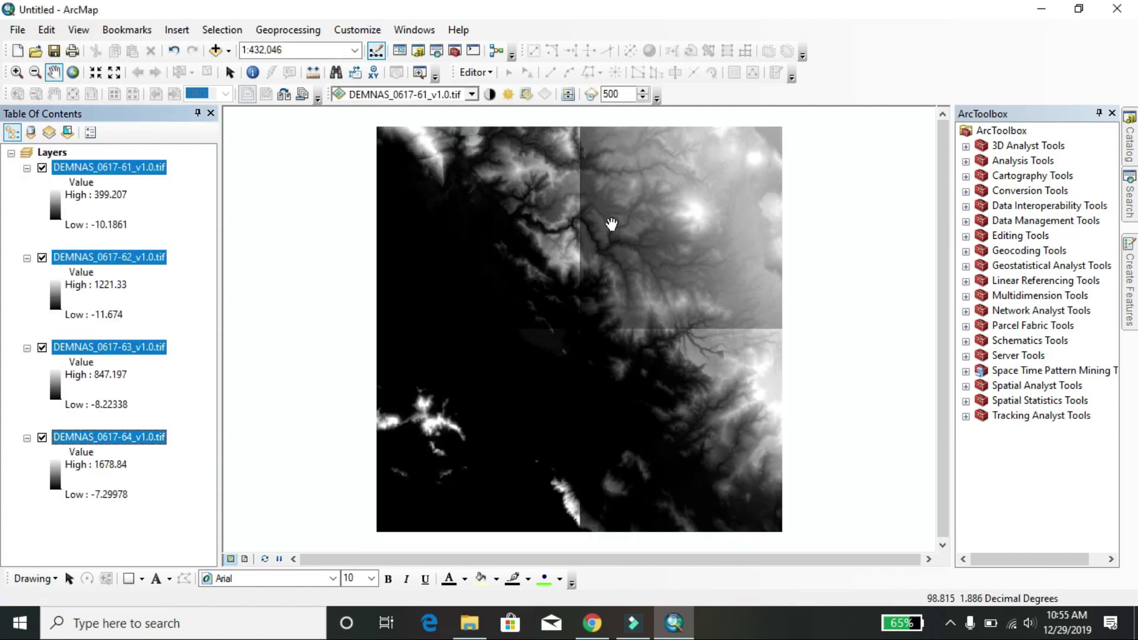
Step: Set the data frame's coordinate system to WGS 1984 from the favorites
{"action": "right_click", "coordinate": [63, 156]}
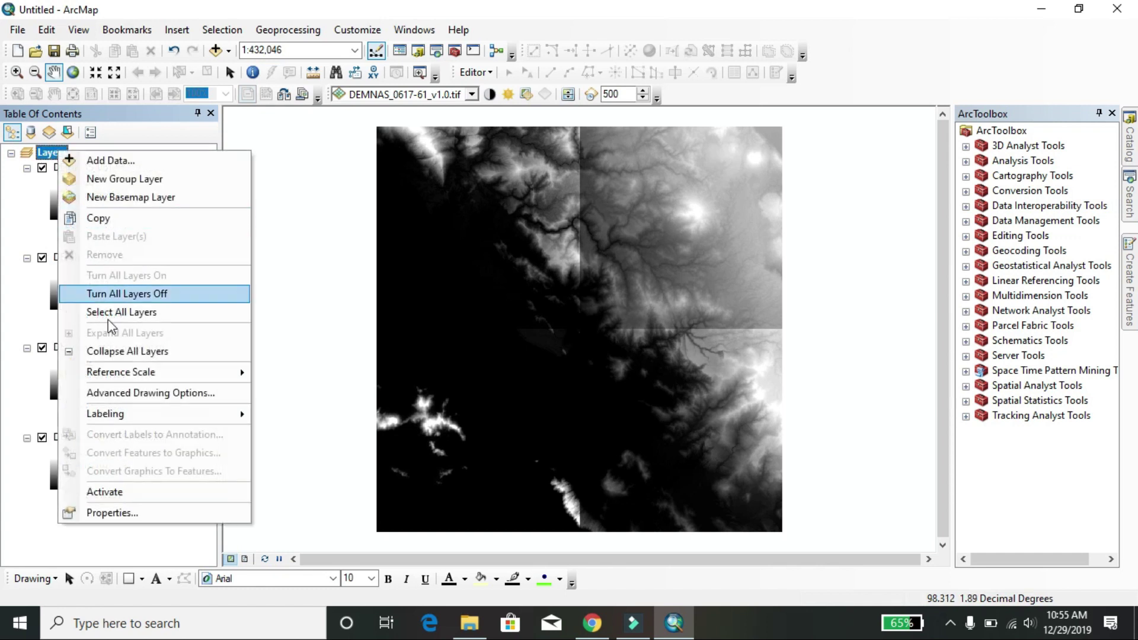
{"action": "left_click", "coordinate": [123, 511]}
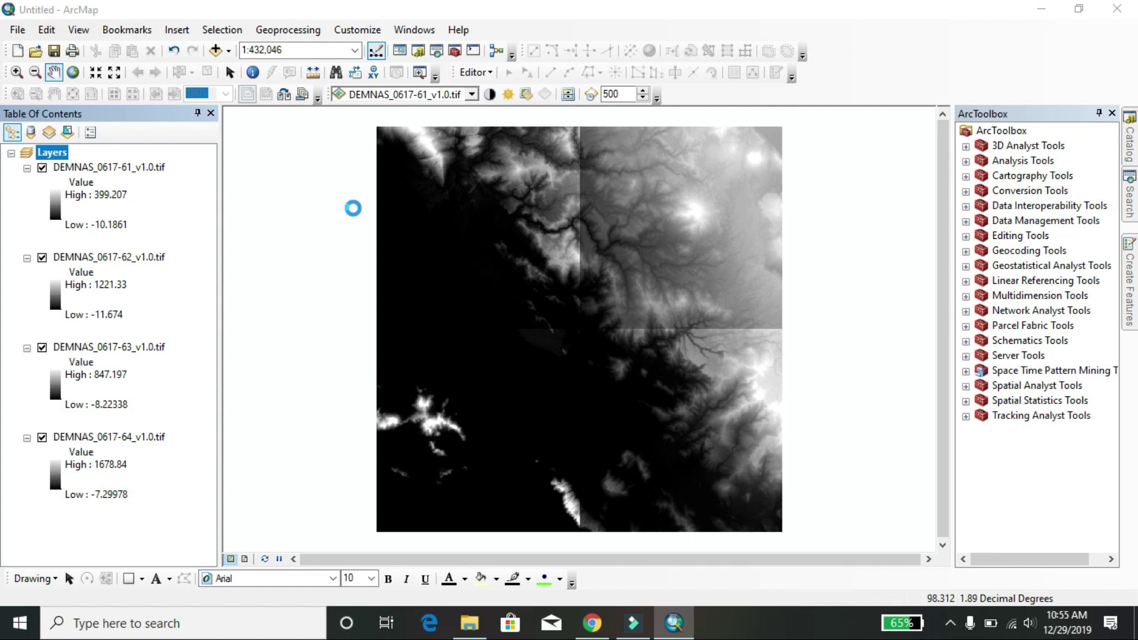
{"action": "left_click", "coordinate": [485, 171]}
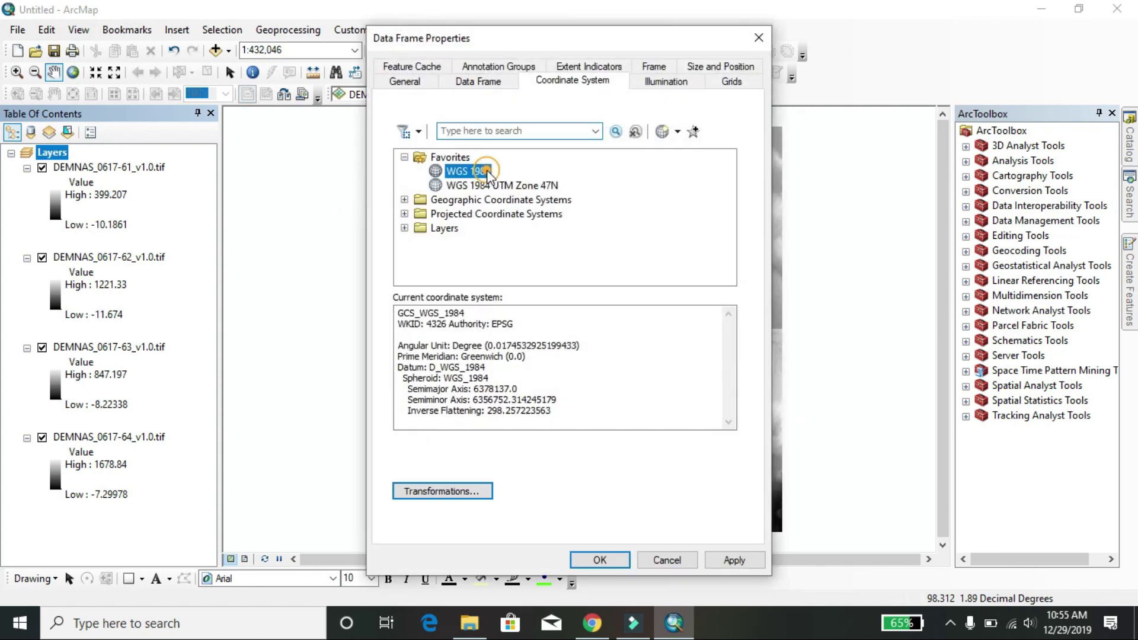
{"action": "left_click", "coordinate": [599, 559]}
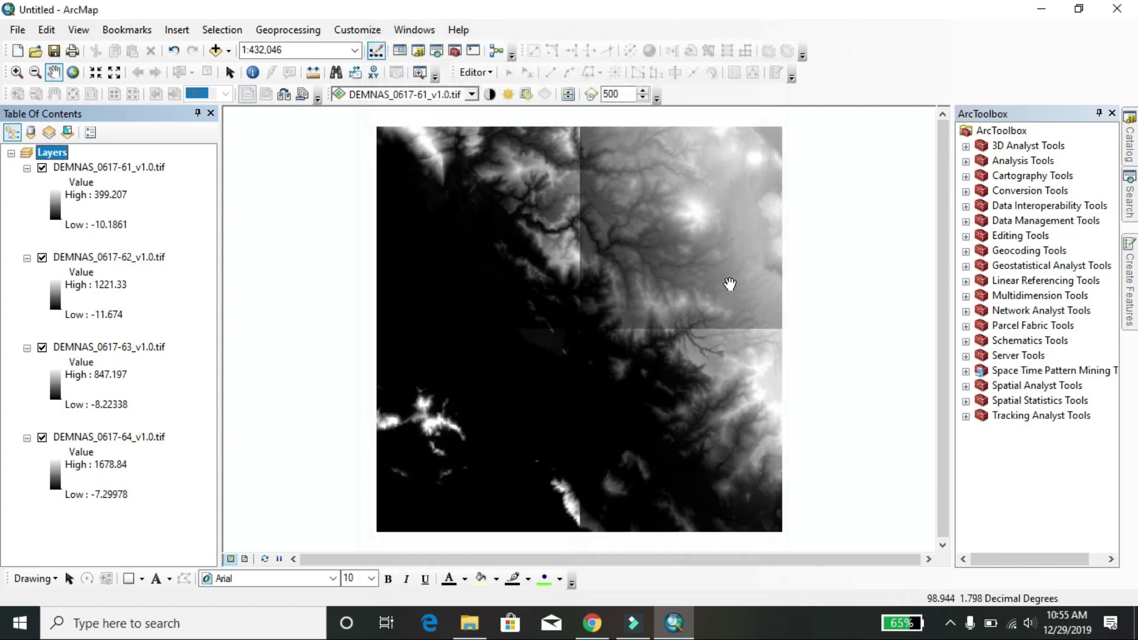
Step: Collapse the legends of all four DEMNAS layers in the table of contents
{"action": "left_click", "coordinate": [26, 168]}
{"action": "left_click", "coordinate": [26, 182]}
{"action": "left_click", "coordinate": [26, 197]}
{"action": "left_click", "coordinate": [27, 212]}
Step: Switch the DEMNAS layers off and back on to examine which part of the map each tile covers
{"action": "left_click", "coordinate": [42, 168]}
{"action": "left_click", "coordinate": [42, 183]}
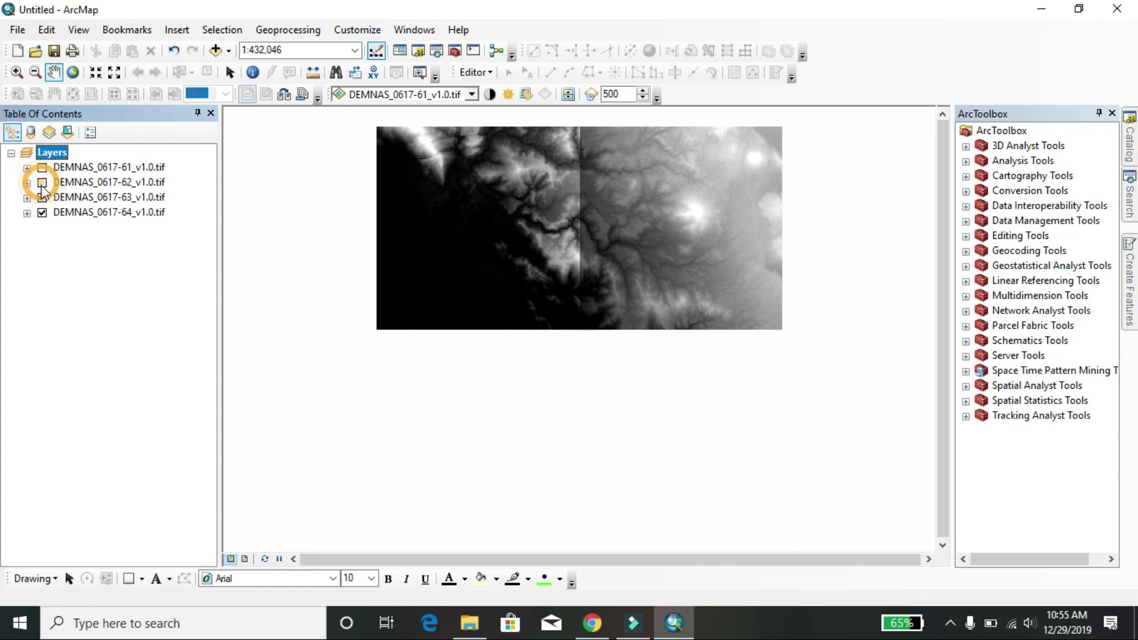
{"action": "left_click", "coordinate": [42, 197]}
{"action": "left_click", "coordinate": [42, 198]}
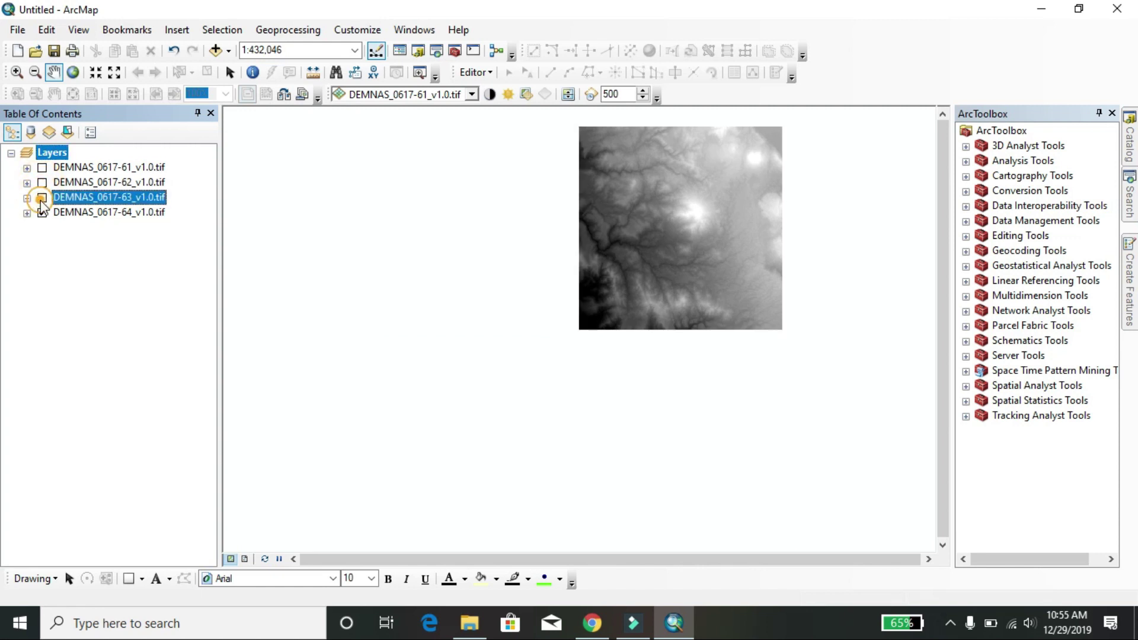
{"action": "left_click", "coordinate": [42, 182]}
{"action": "left_click", "coordinate": [42, 167]}
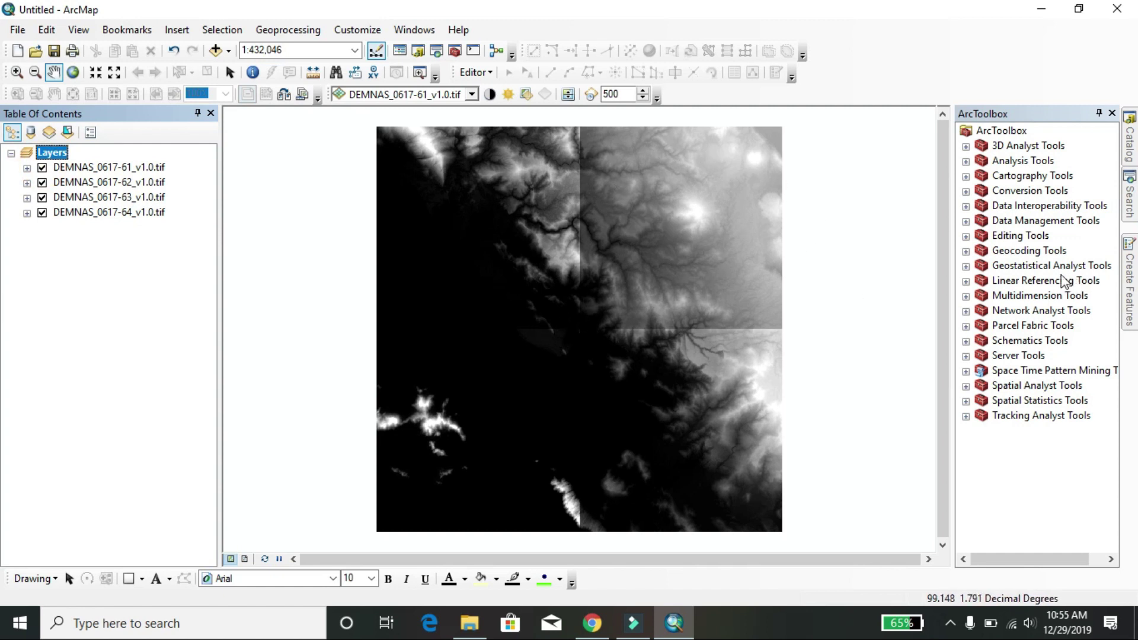
Step: Open the Mosaic To New Raster tool from the Raster Dataset toolset of the Data Management Tools
{"action": "left_click", "coordinate": [965, 220]}
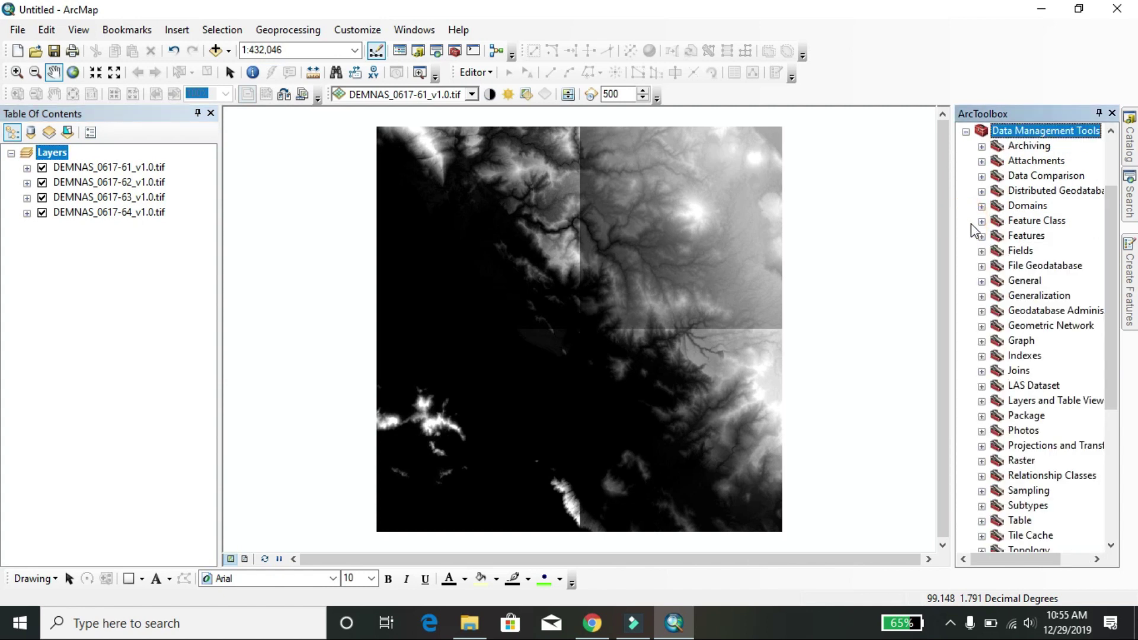
{"action": "scroll", "coordinate": [972, 471], "scroll_direction": "down", "scroll_amount": 2}
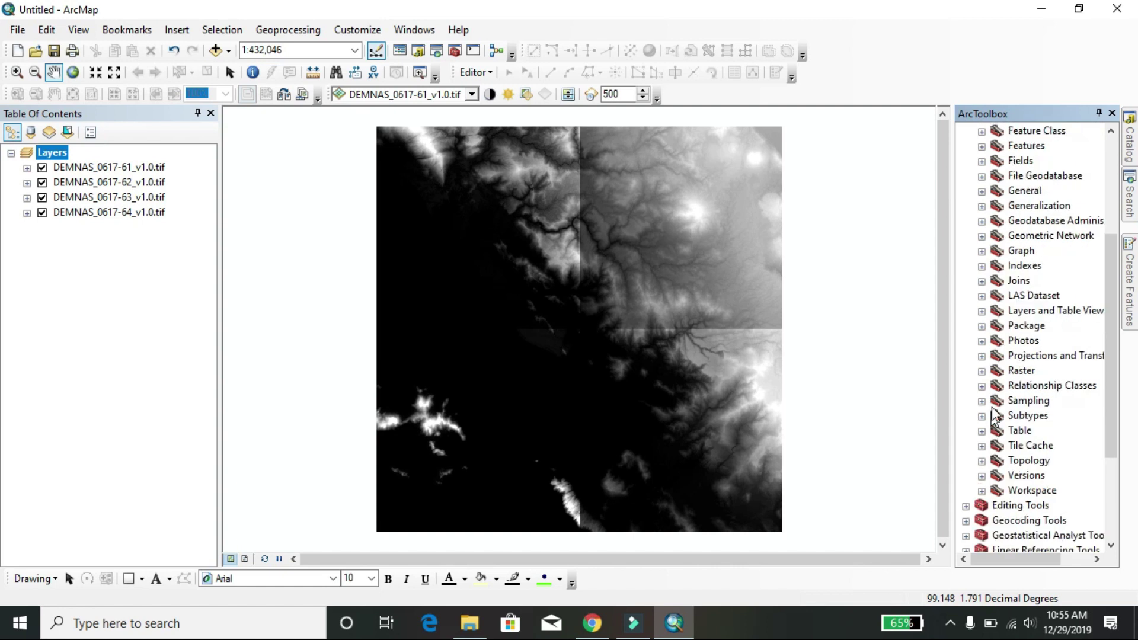
{"action": "left_click", "coordinate": [981, 371]}
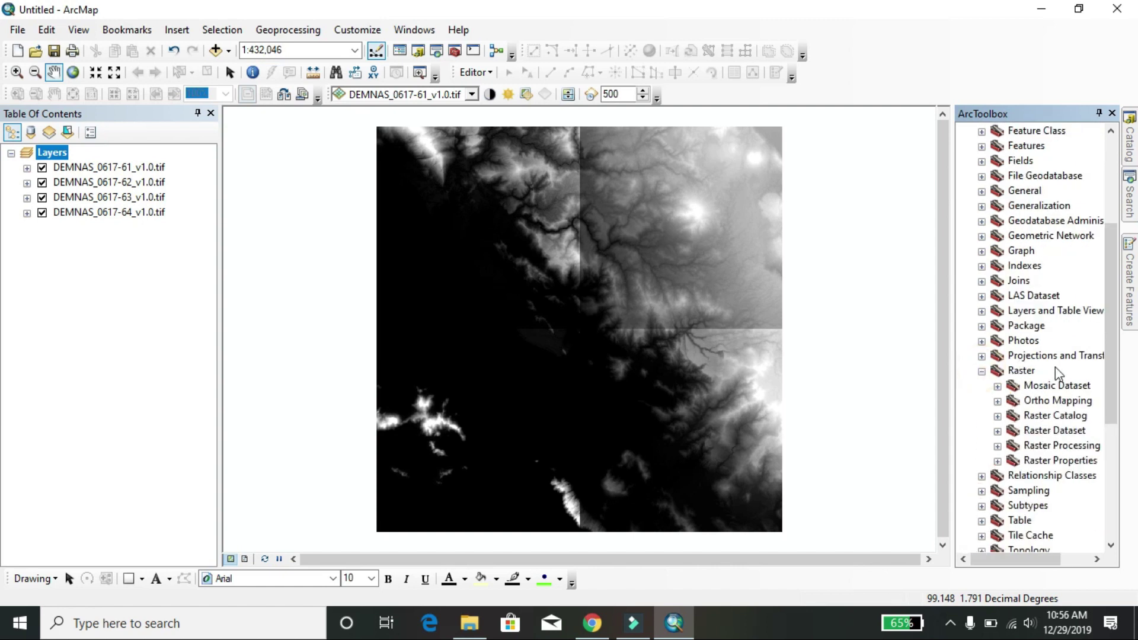
{"action": "left_click", "coordinate": [998, 431]}
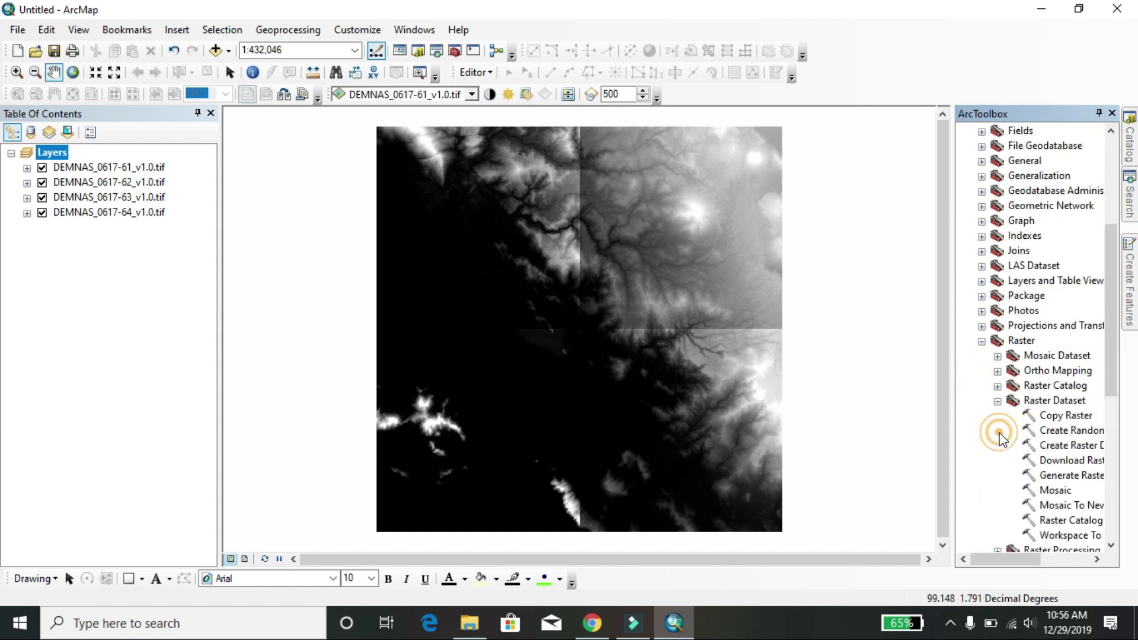
{"action": "left_click_drag", "start_coordinate": [1014, 559], "coordinate": [1044, 553]}
{"action": "scroll", "coordinate": [1066, 450], "scroll_direction": "down", "scroll_amount": 1}
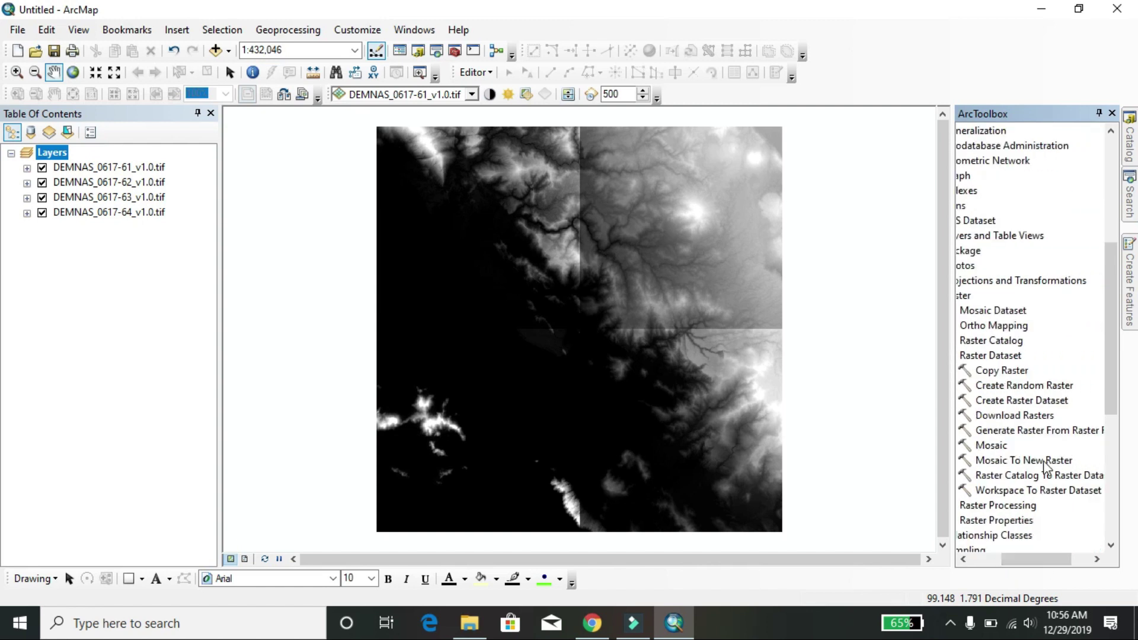
{"action": "double_click", "coordinate": [1043, 461]}
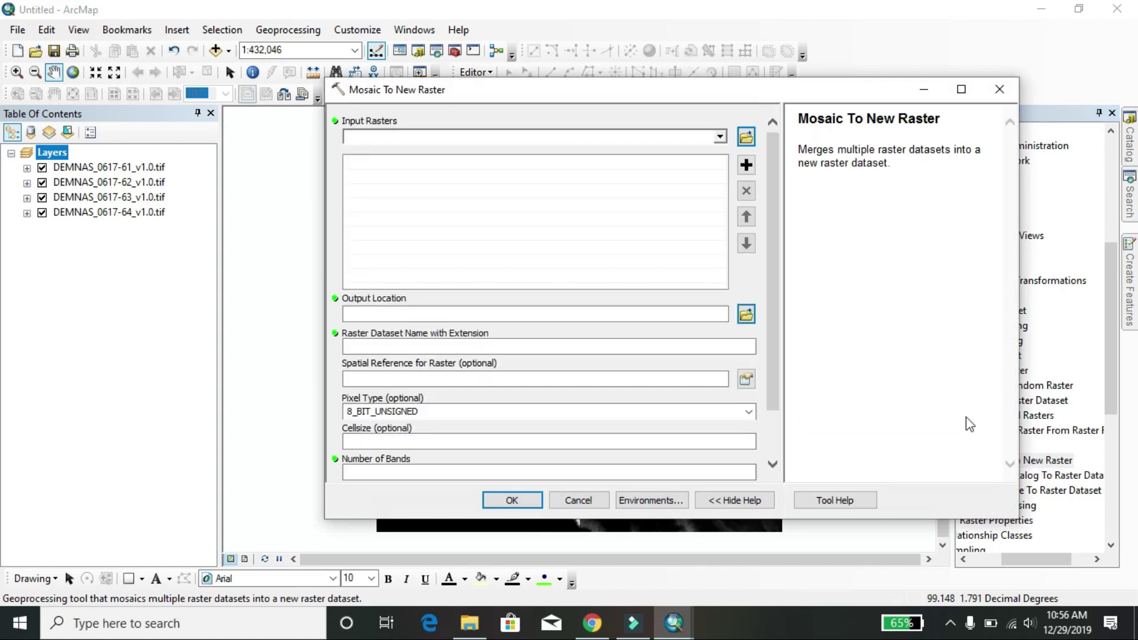
{"action": "left_click_drag", "start_coordinate": [641, 99], "coordinate": [608, 92]}
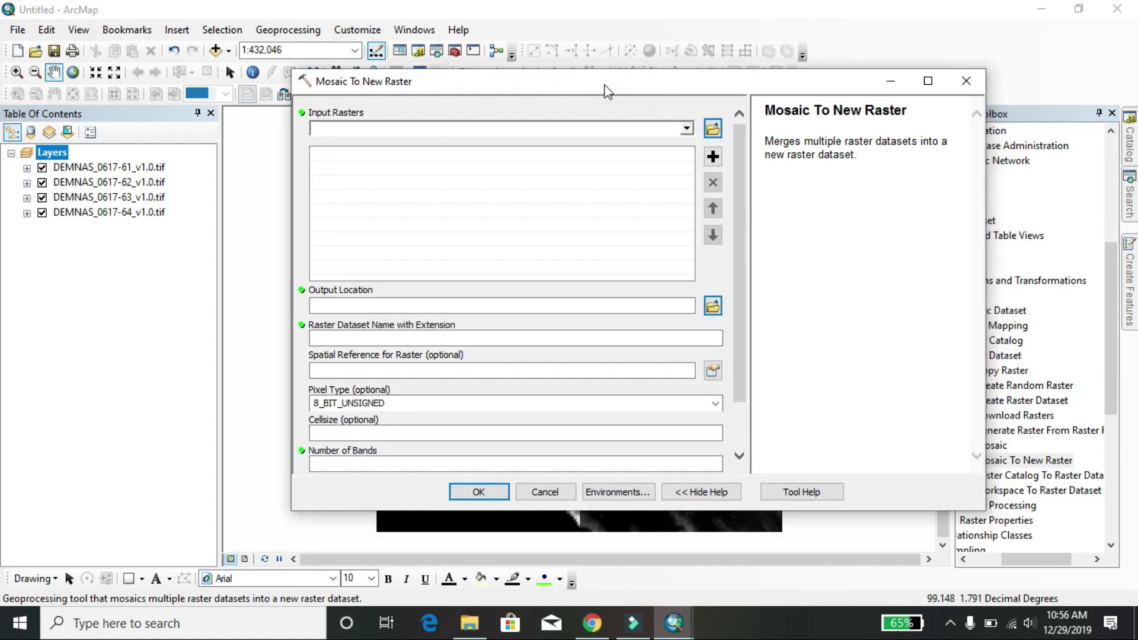
Step: Add the four DEMNAS layers, 0617-61 through 0617-64, as input rasters of the mosaic
{"action": "left_click", "coordinate": [685, 129]}
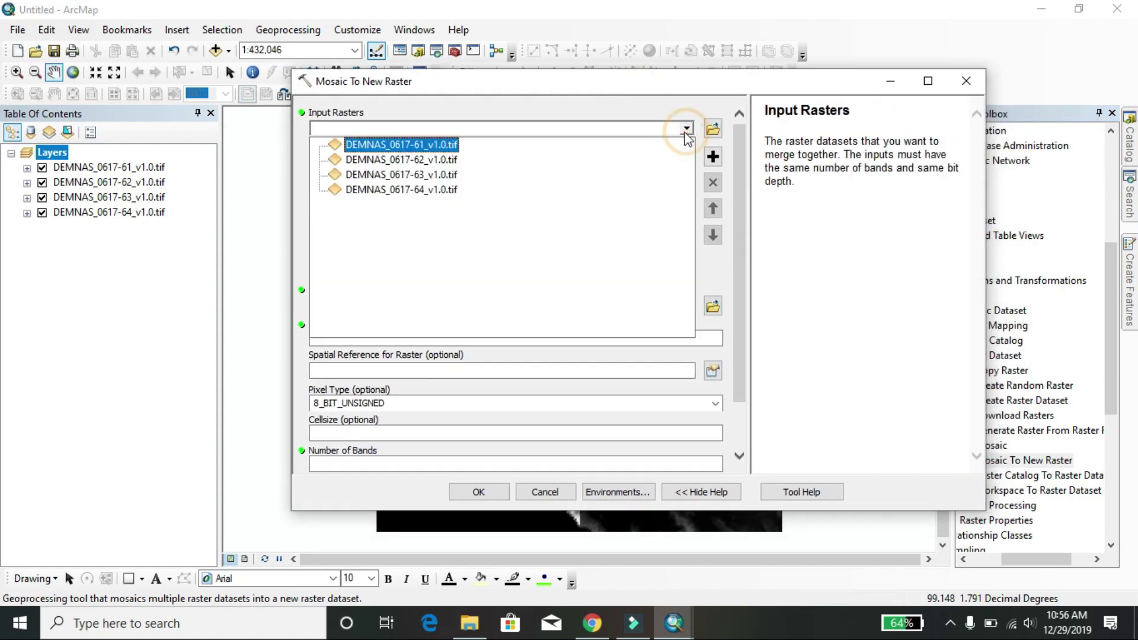
{"action": "left_click", "coordinate": [427, 146]}
{"action": "left_click", "coordinate": [686, 128]}
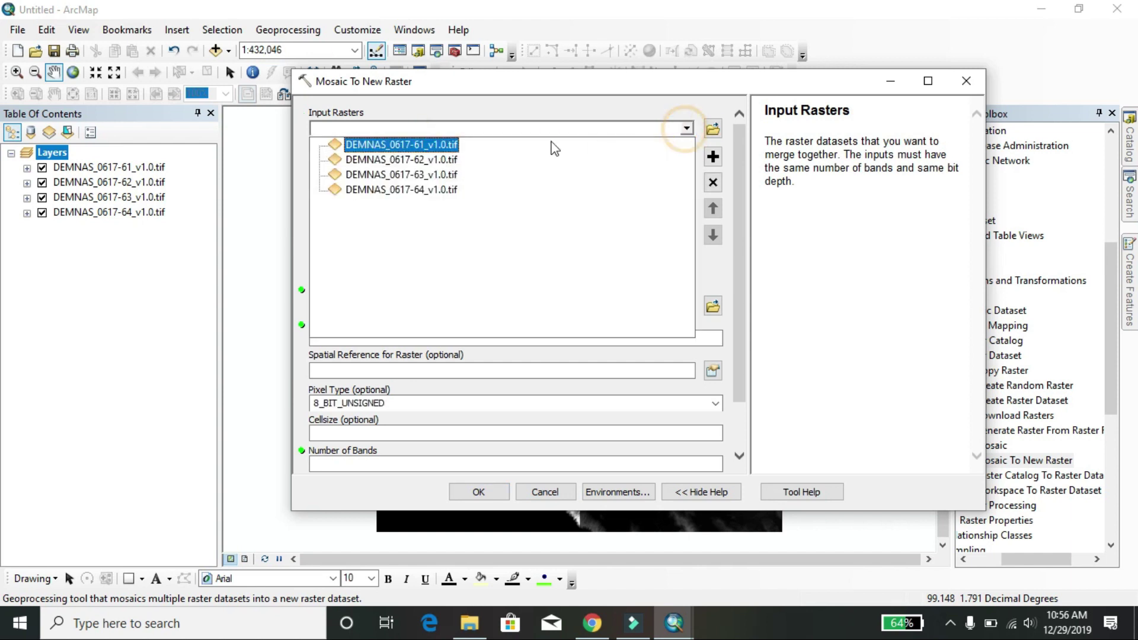
{"action": "left_click", "coordinate": [426, 159]}
{"action": "left_click", "coordinate": [685, 128]}
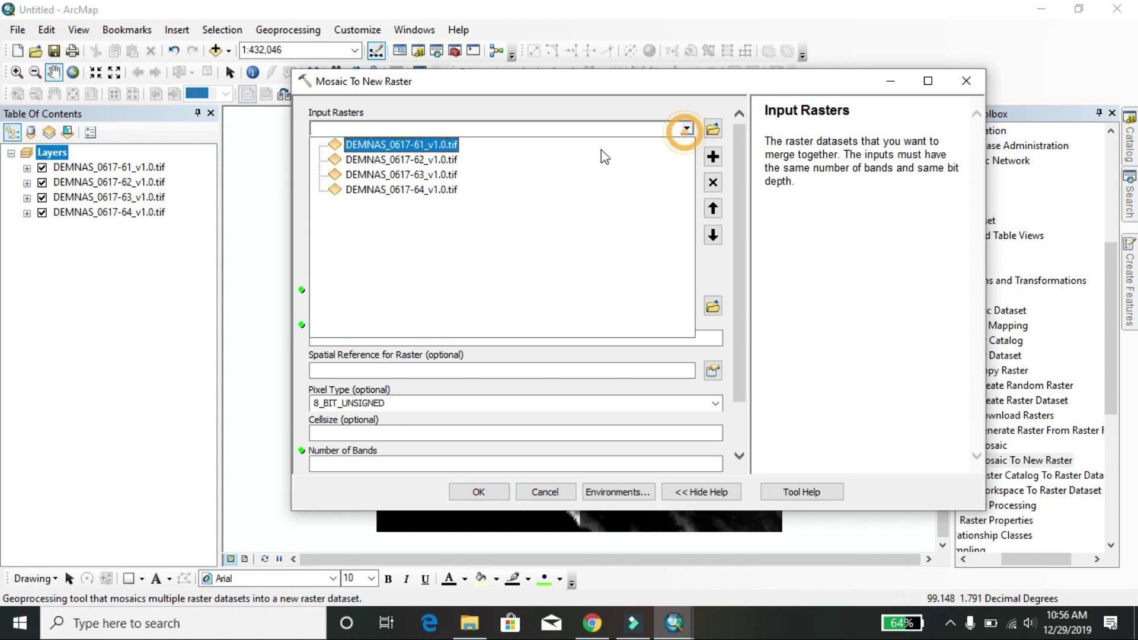
{"action": "left_click", "coordinate": [415, 174]}
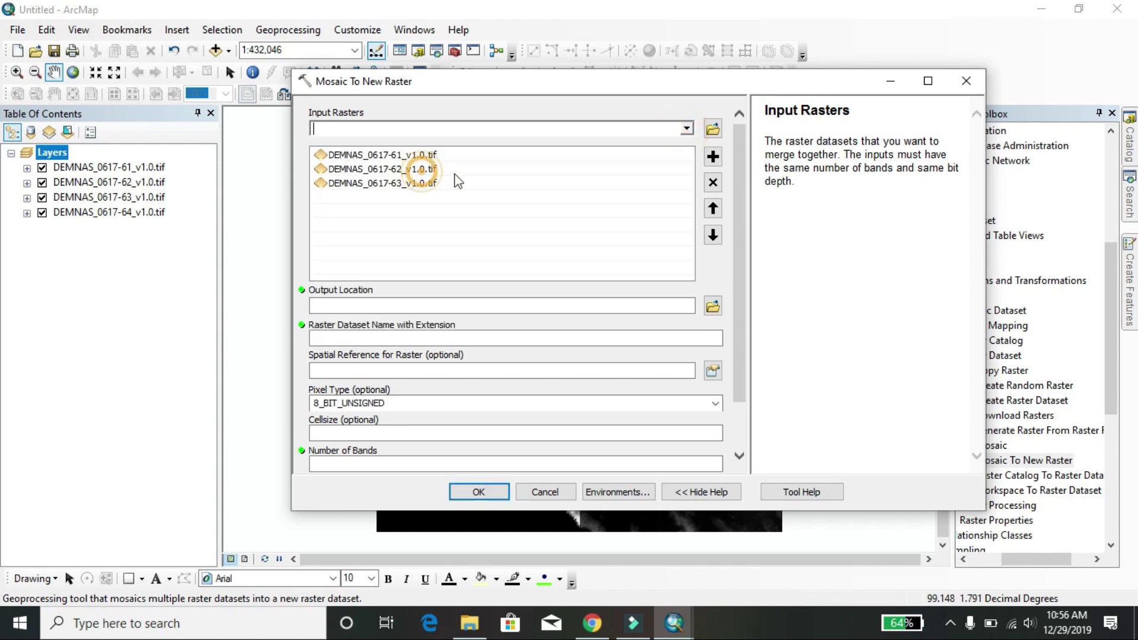
{"action": "left_click", "coordinate": [685, 128]}
{"action": "left_click", "coordinate": [421, 190]}
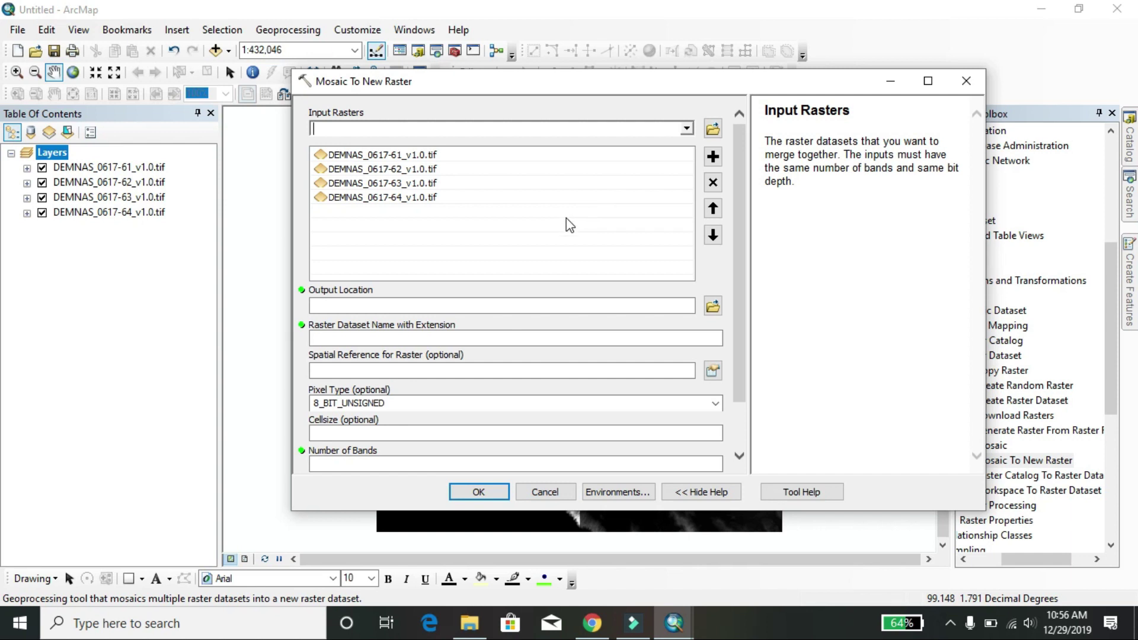
Step: Start choosing the mosaic's output location and browse out of the DEMNAS project folders to the root of drive E:\
{"action": "left_click", "coordinate": [713, 307]}
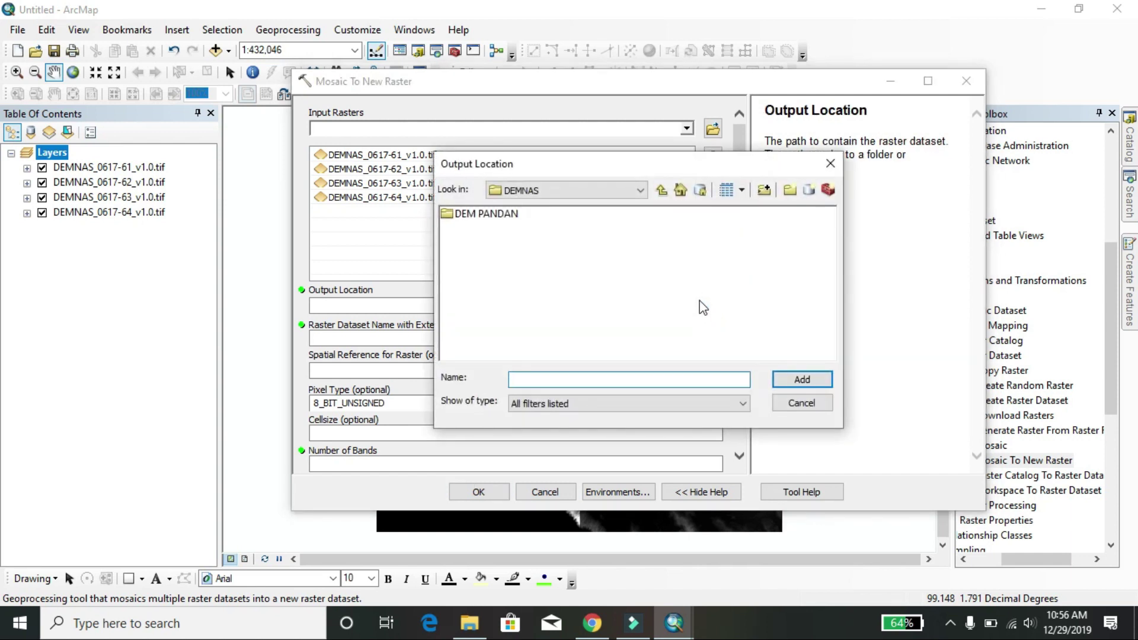
{"action": "left_click", "coordinate": [661, 191]}
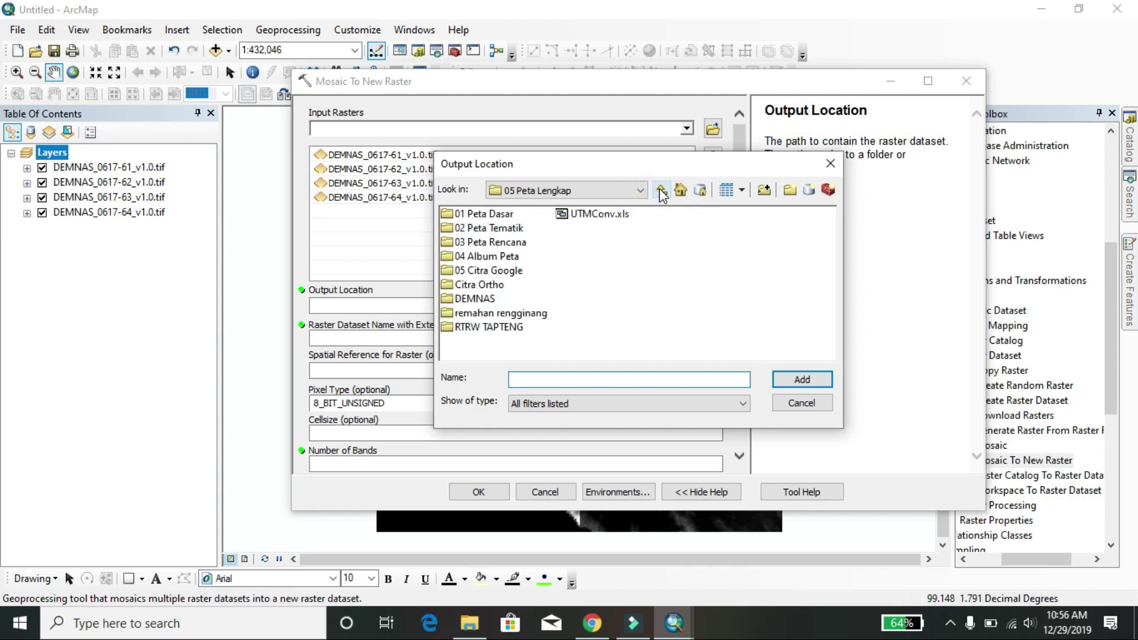
{"action": "left_click", "coordinate": [661, 191]}
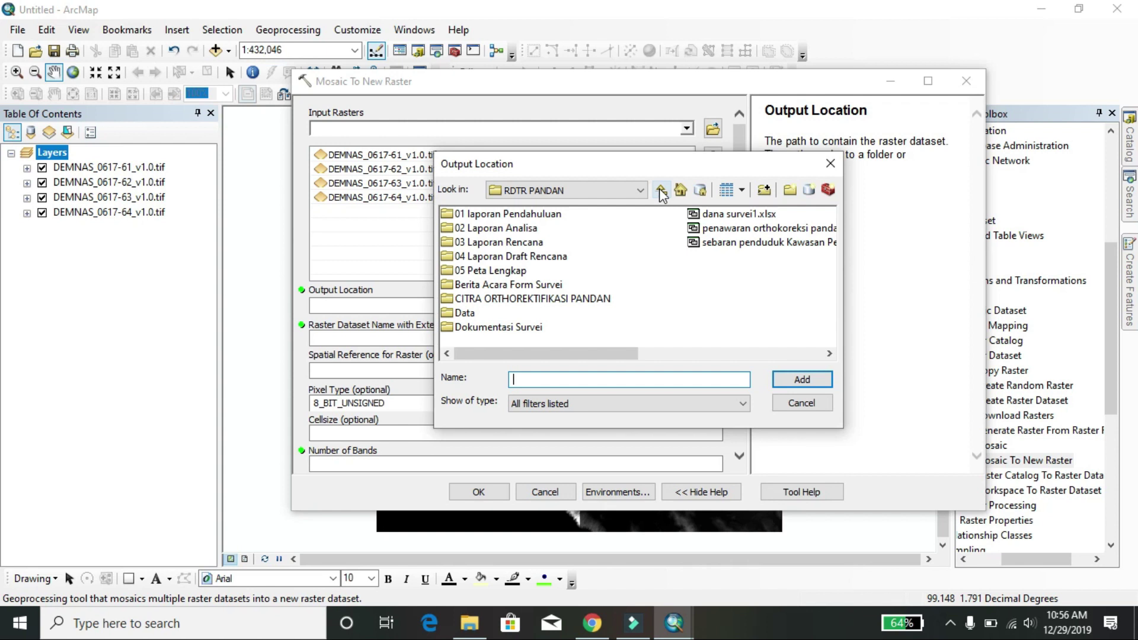
{"action": "left_click", "coordinate": [661, 191]}
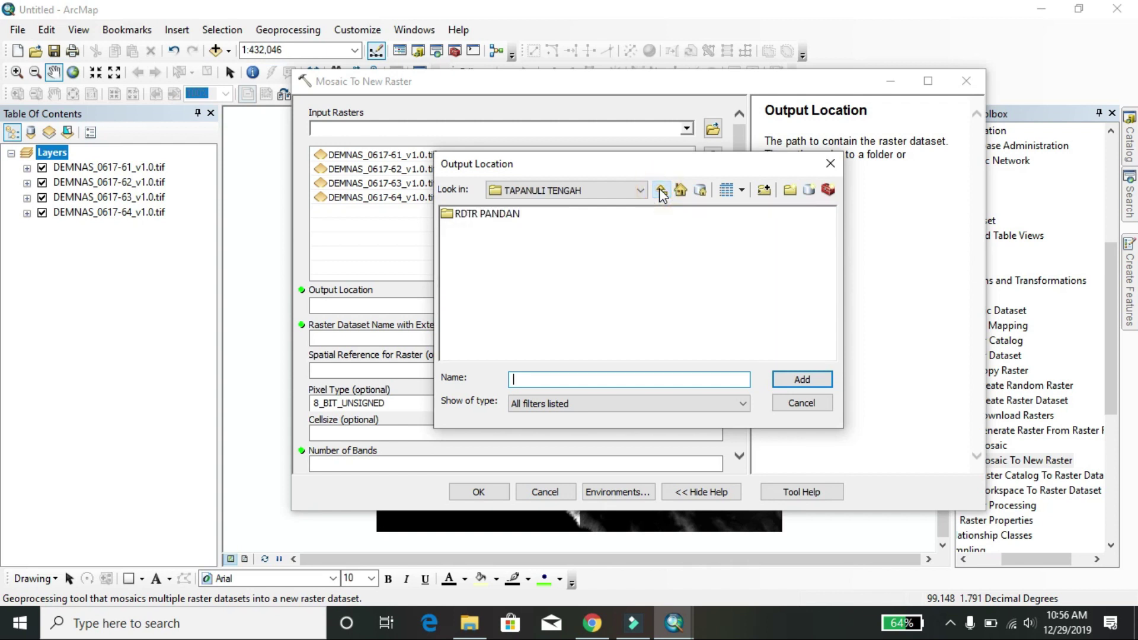
{"action": "left_click", "coordinate": [661, 191]}
{"action": "left_click", "coordinate": [662, 191]}
{"action": "left_click", "coordinate": [660, 190]}
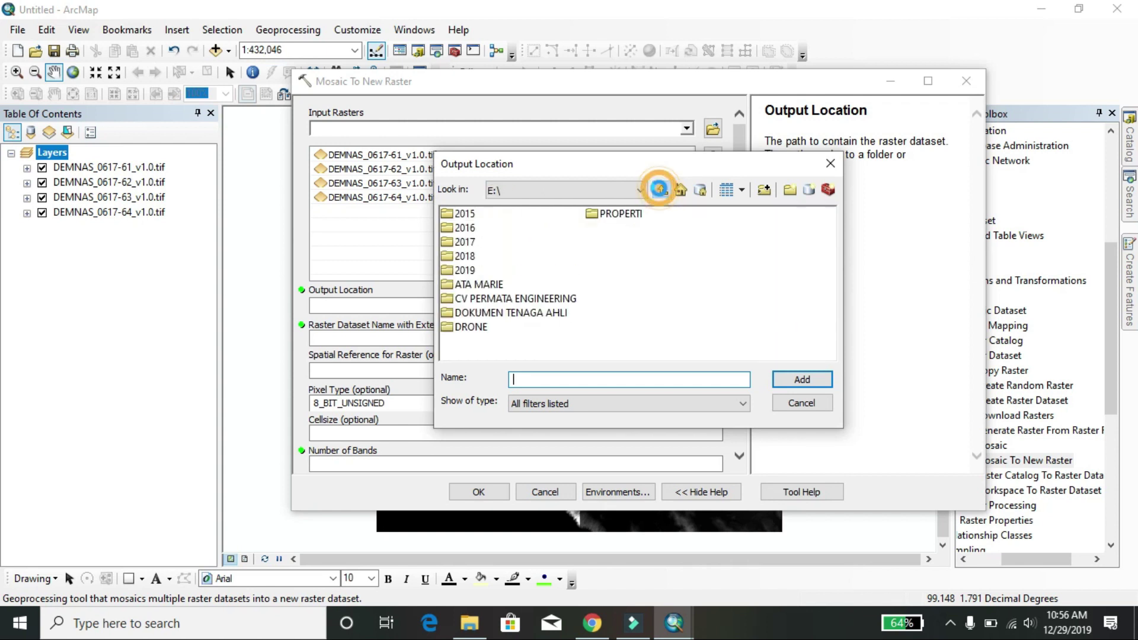
{"action": "left_click", "coordinate": [662, 191]}
{"action": "double_click", "coordinate": [461, 227]}
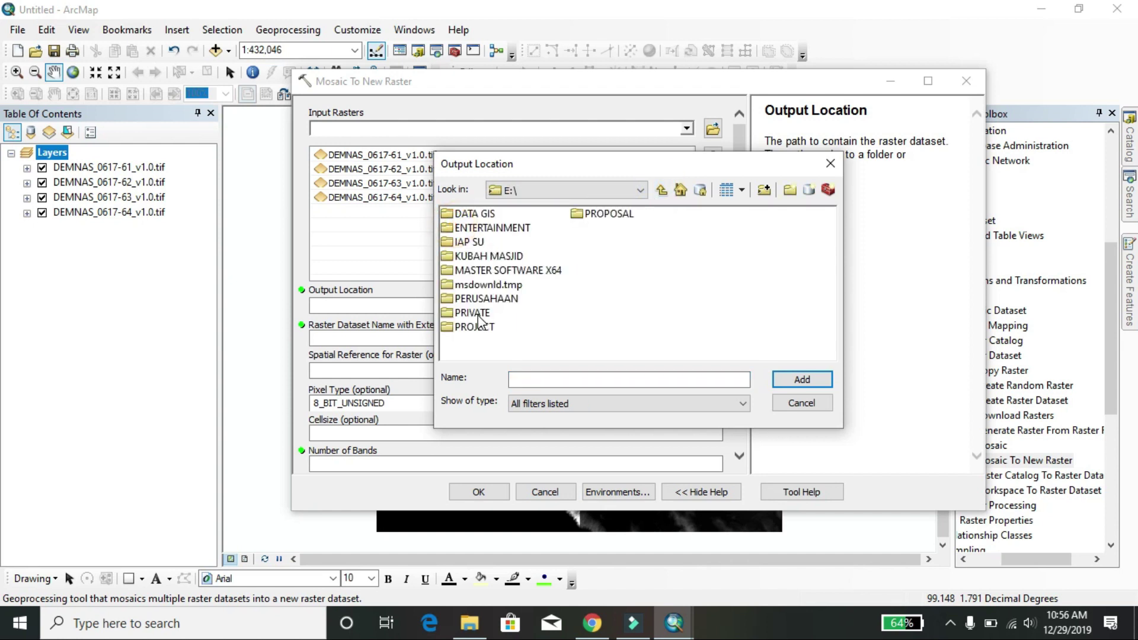
Step: Browse for the output location to PRIVATE\CHANNEL YOUTUBE BANG KEDAN OFFICIAL\BAHAN\TUTORIAL ARCGIS\Mosaic raster
{"action": "double_click", "coordinate": [478, 326]}
{"action": "double_click", "coordinate": [479, 229]}
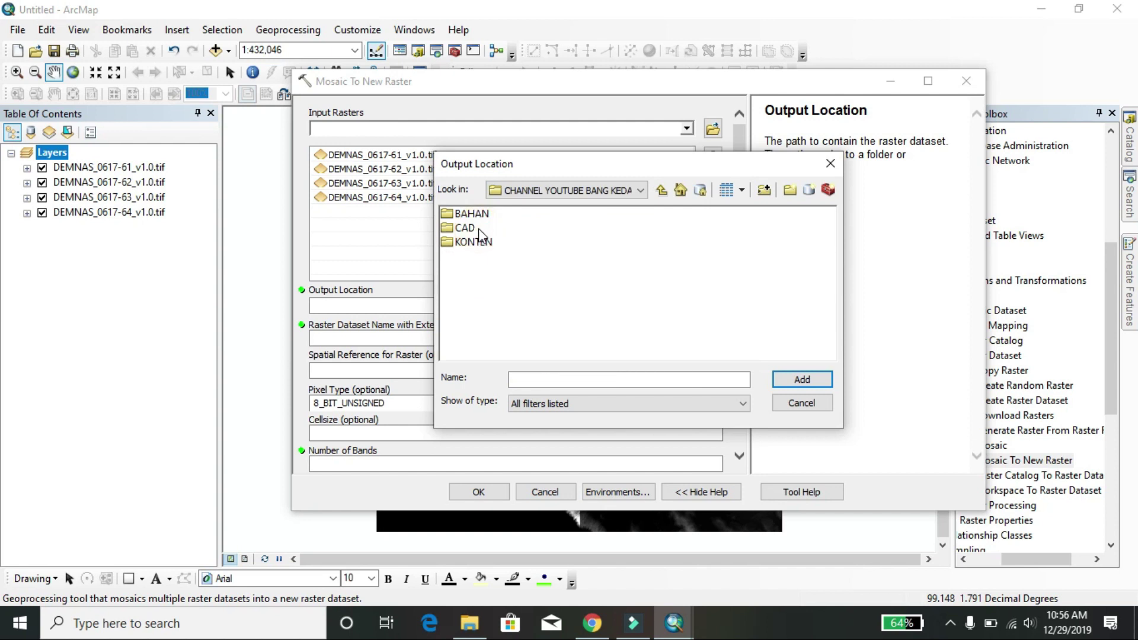
{"action": "double_click", "coordinate": [472, 217]}
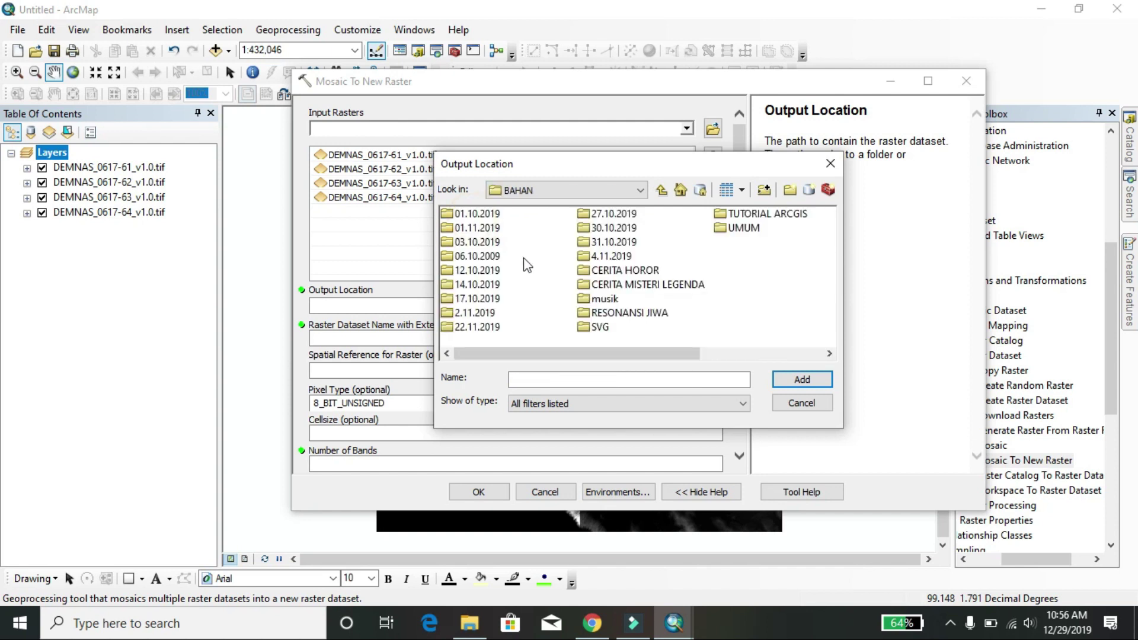
{"action": "double_click", "coordinate": [752, 214]}
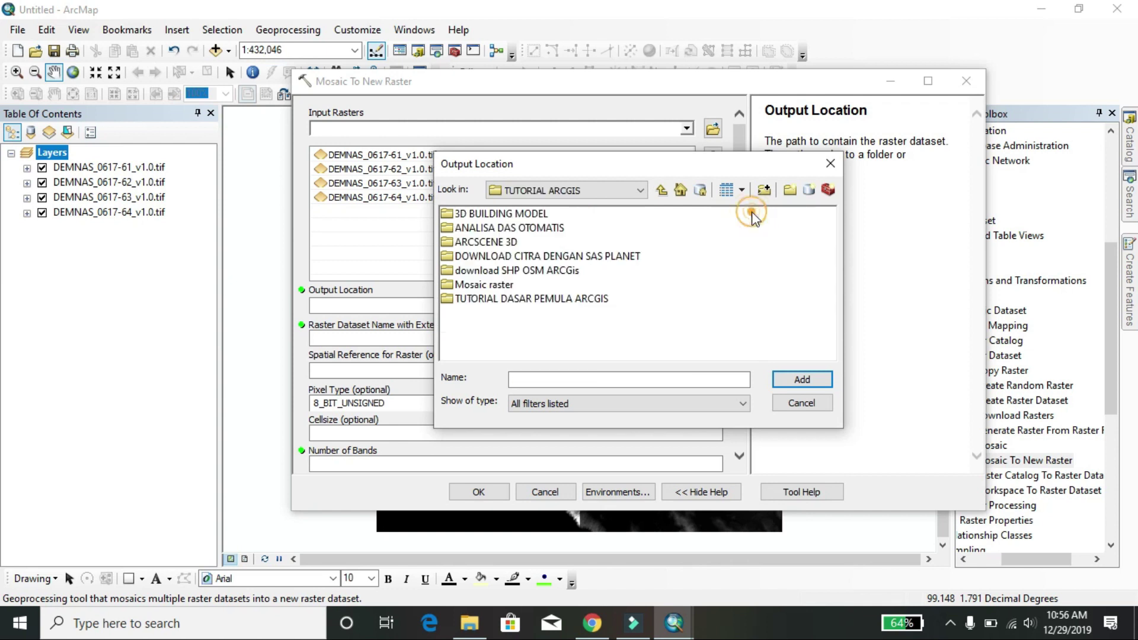
{"action": "double_click", "coordinate": [474, 285]}
Step: Try to add an output location named demnas inside the Mosaic raster folder
{"action": "left_click", "coordinate": [521, 378]}
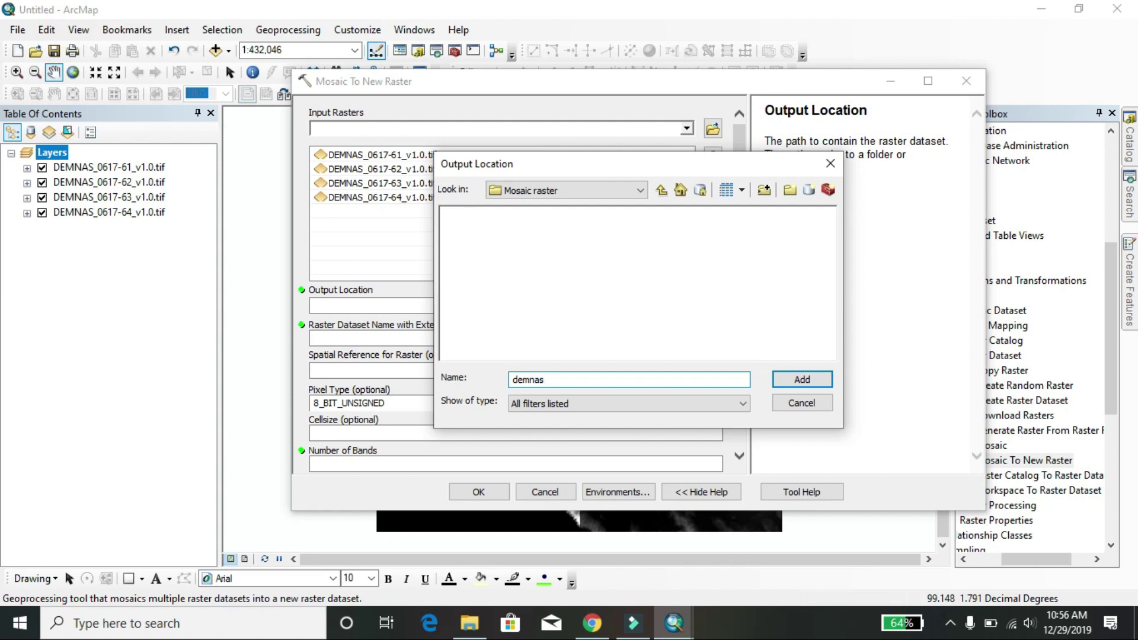
{"action": "left_click", "coordinate": [800, 379]}
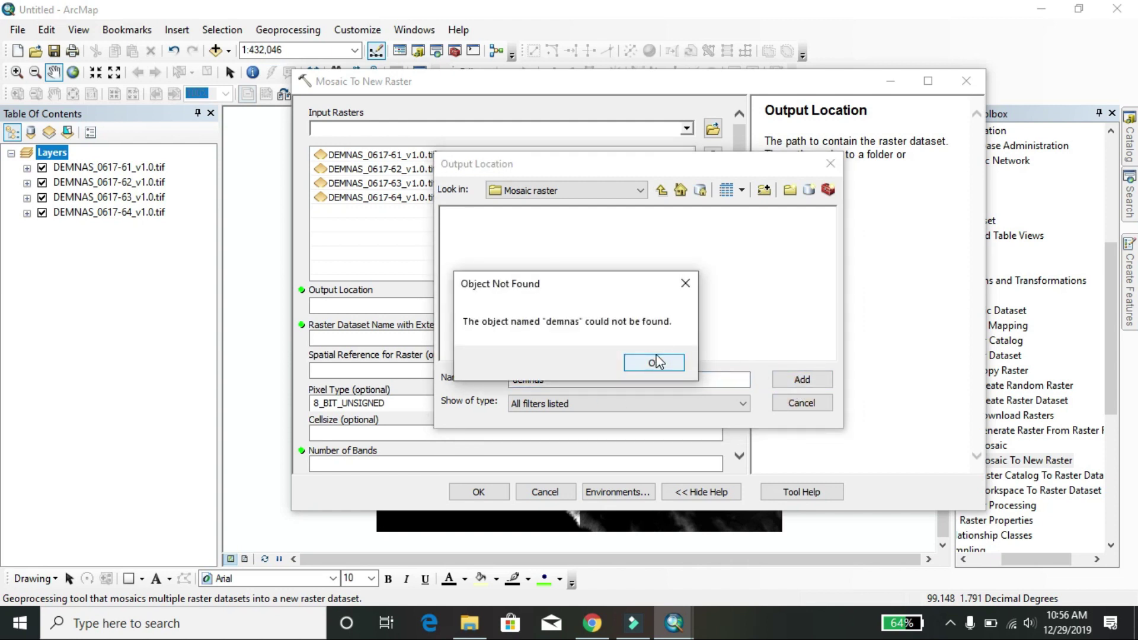
{"action": "left_click", "coordinate": [655, 361]}
Step: Set the Mosaic raster folder as the output location and name the output raster dataset demnas.tif
{"action": "left_click", "coordinate": [663, 190]}
{"action": "left_click", "coordinate": [500, 288]}
{"action": "left_click", "coordinate": [795, 383]}
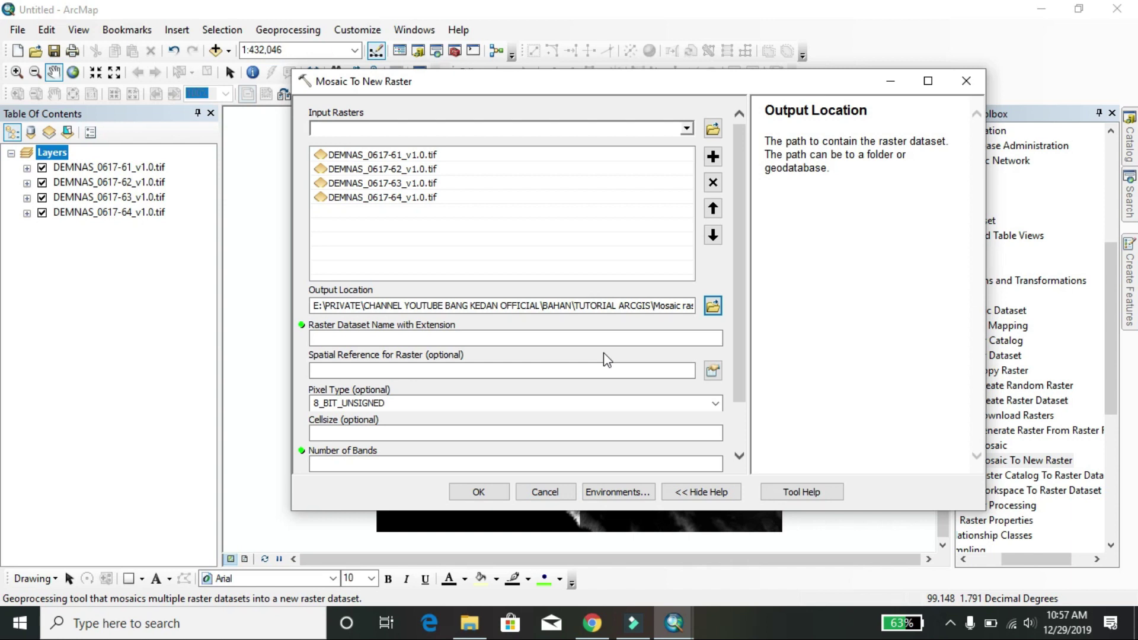
{"action": "left_click", "coordinate": [565, 337]}
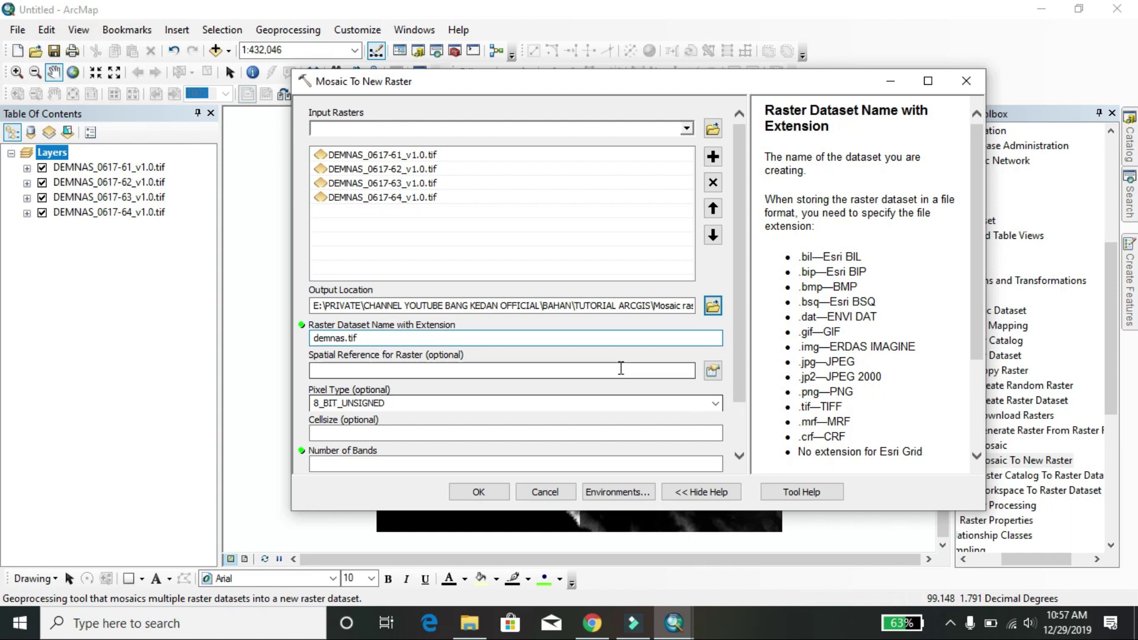
{"action": "scroll", "coordinate": [616, 372], "scroll_direction": "down", "scroll_amount": 2}
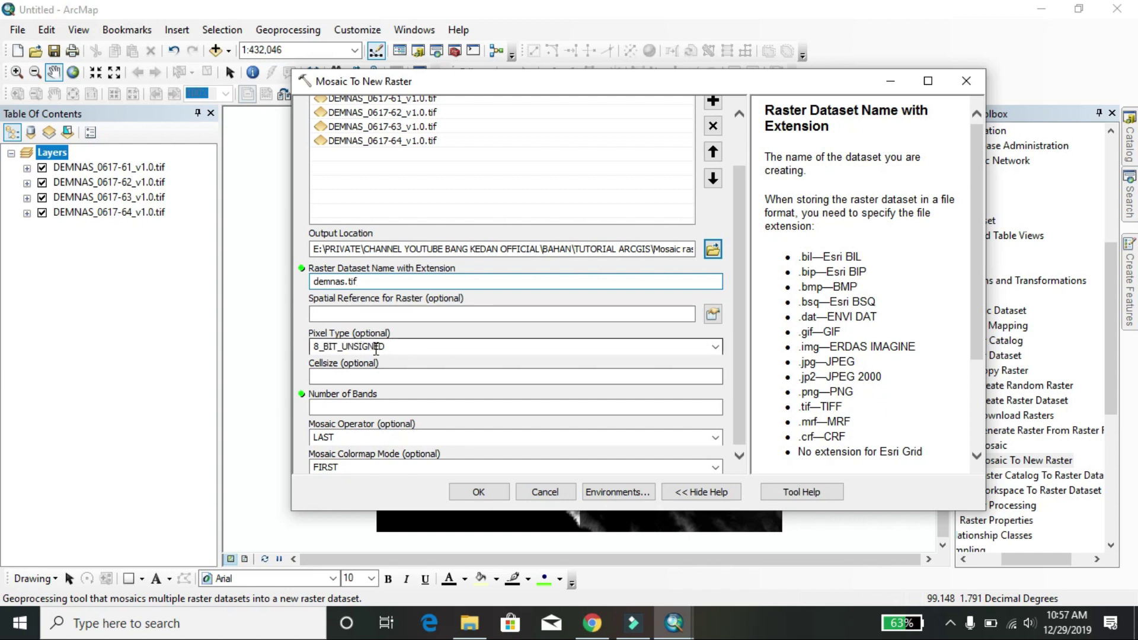
Step: Examine the source properties of the DEMNAS_0617-61 layer for its number of bands, pixel type, pixel depth and spatial reference
{"action": "right_click", "coordinate": [136, 170]}
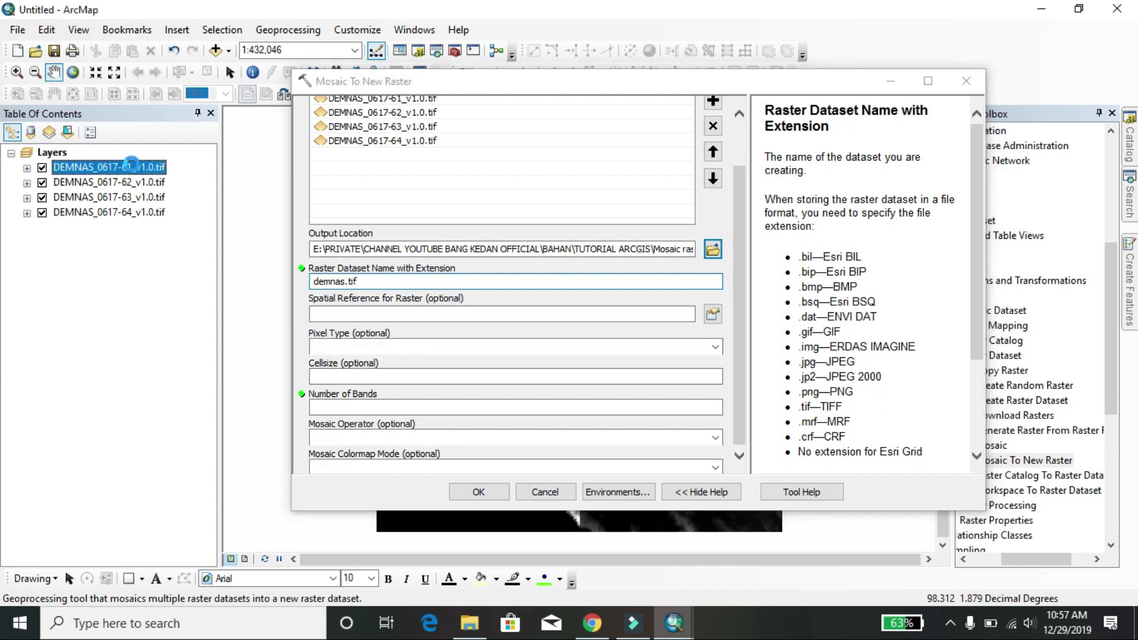
{"action": "left_click", "coordinate": [173, 408]}
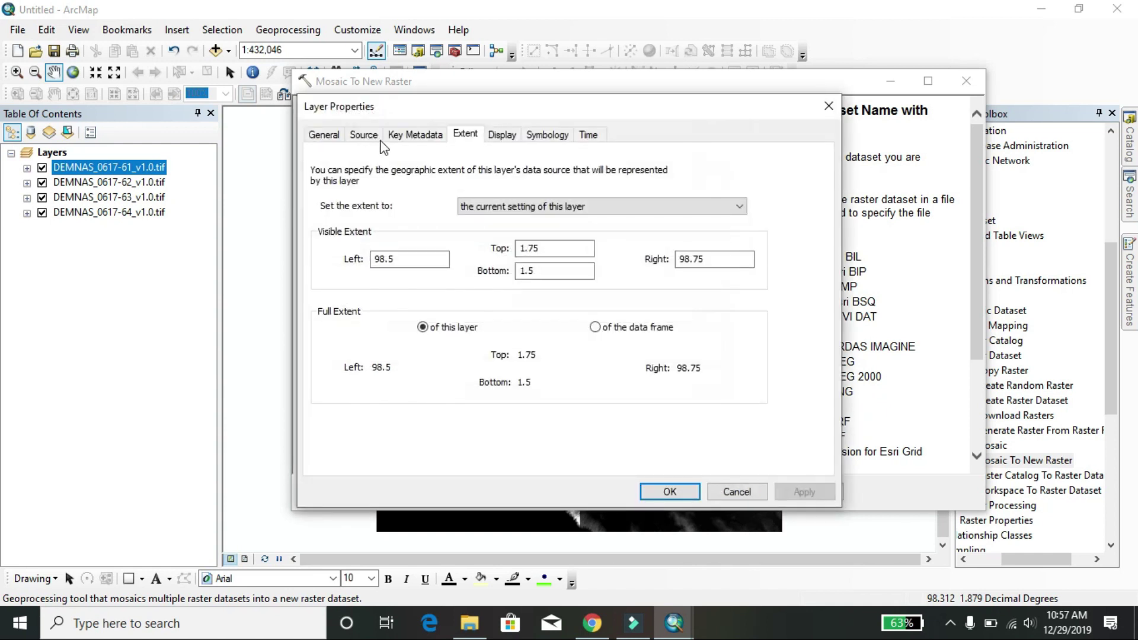
{"action": "left_click", "coordinate": [368, 138]}
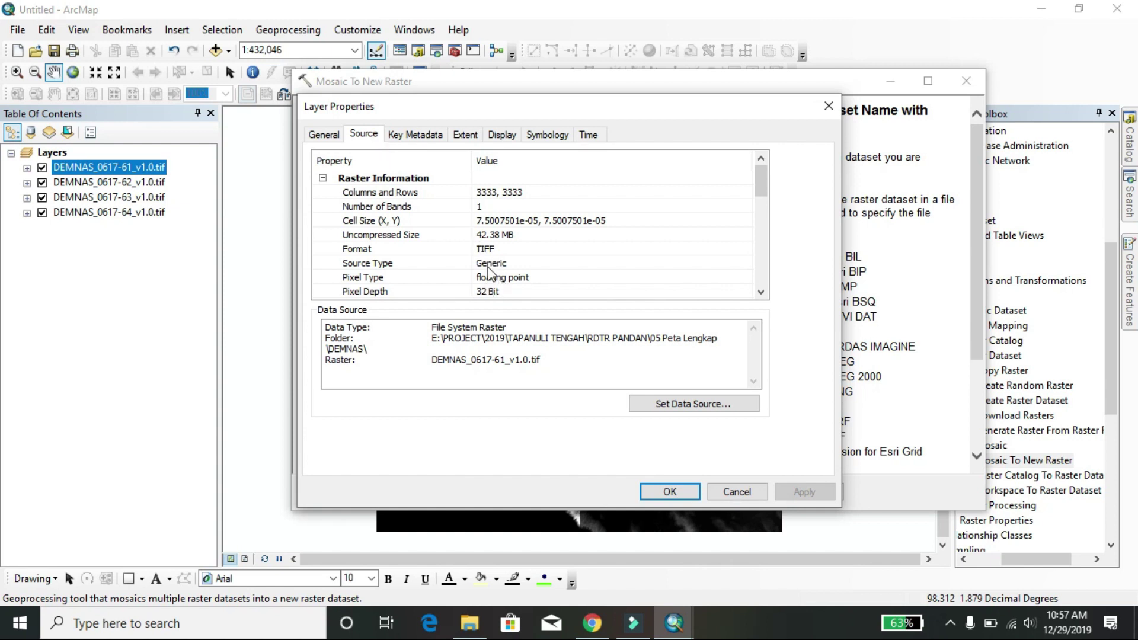
{"action": "scroll", "coordinate": [489, 269], "scroll_direction": "down", "scroll_amount": 1}
{"action": "scroll", "coordinate": [499, 249], "scroll_direction": "up", "scroll_amount": 1}
{"action": "scroll", "coordinate": [508, 240], "scroll_direction": "down", "scroll_amount": 1}
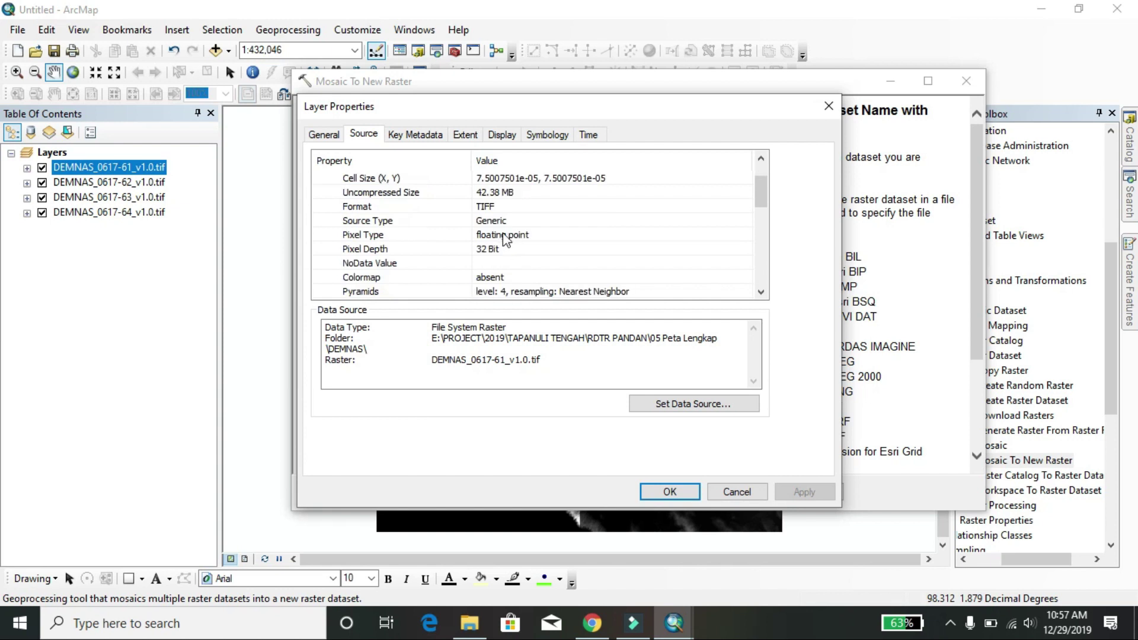
{"action": "left_click_drag", "start_coordinate": [605, 106], "coordinate": [331, 141]}
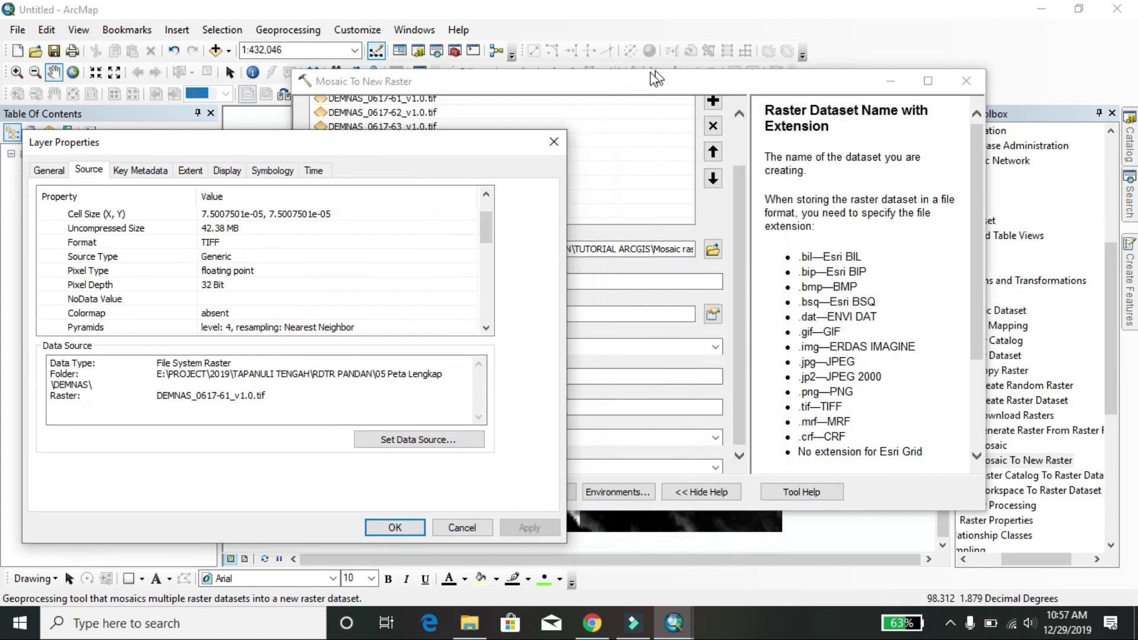
{"action": "left_click_drag", "start_coordinate": [497, 142], "coordinate": [684, 73]}
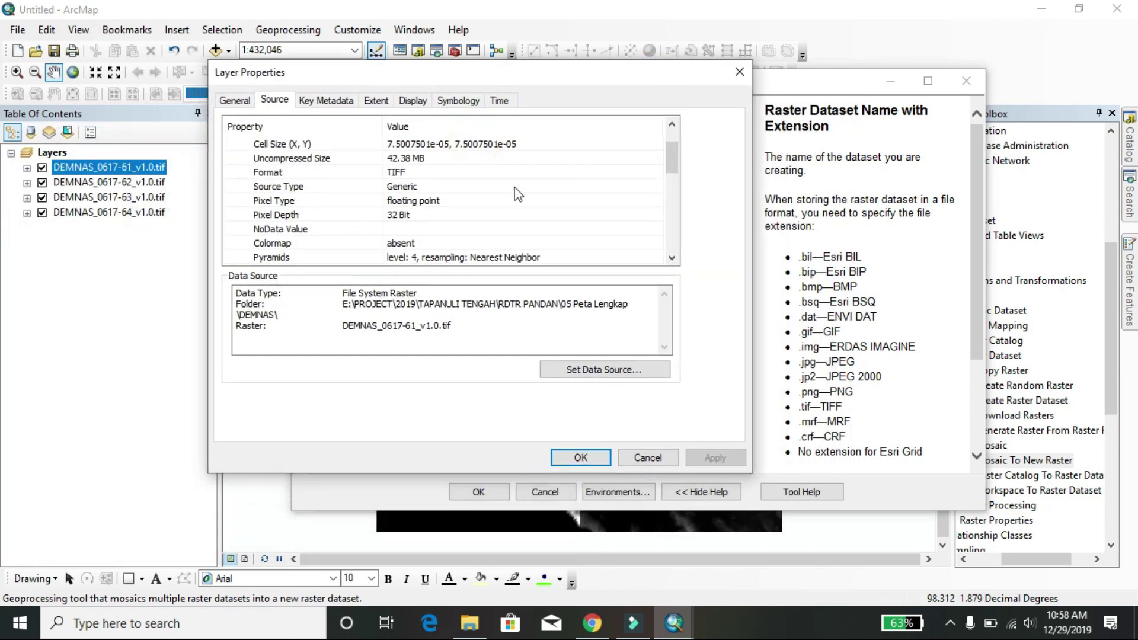
{"action": "scroll", "coordinate": [517, 194], "scroll_direction": "down", "scroll_amount": 1}
{"action": "scroll", "coordinate": [517, 194], "scroll_direction": "down", "scroll_amount": 5}
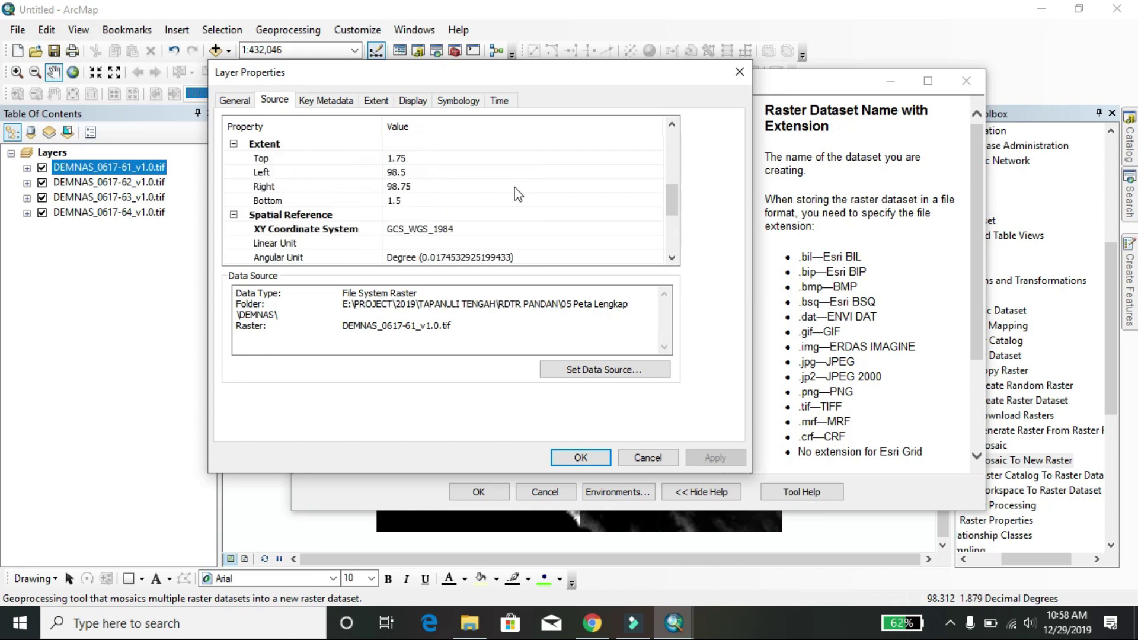
{"action": "scroll", "coordinate": [517, 193], "scroll_direction": "down", "scroll_amount": 1}
{"action": "scroll", "coordinate": [517, 193], "scroll_direction": "up", "scroll_amount": 8}
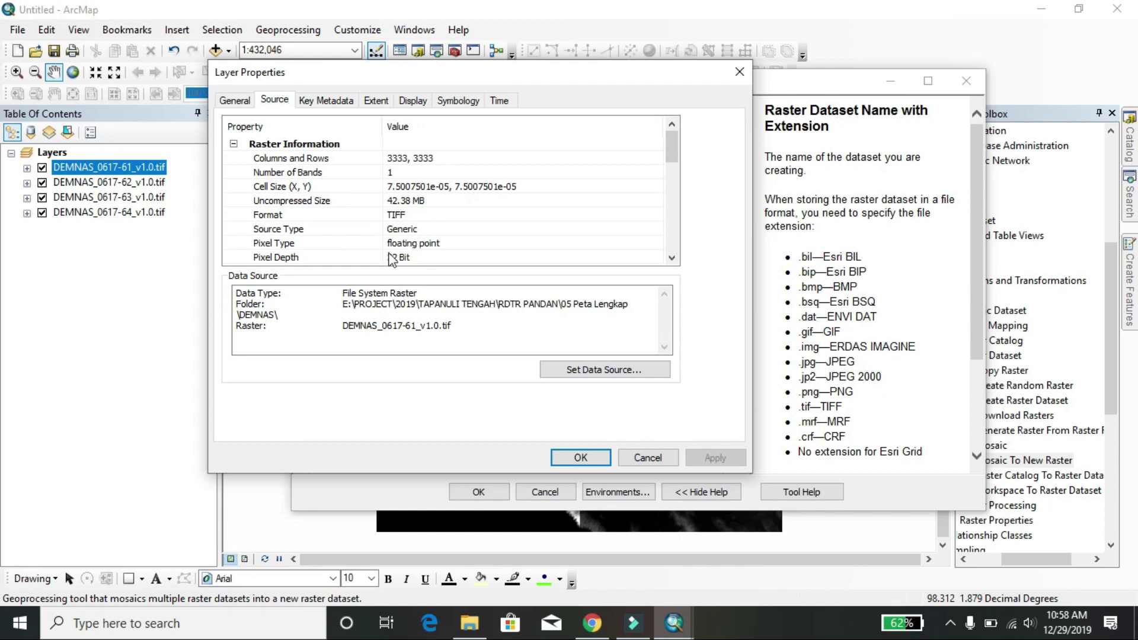
{"action": "left_click", "coordinate": [580, 458]}
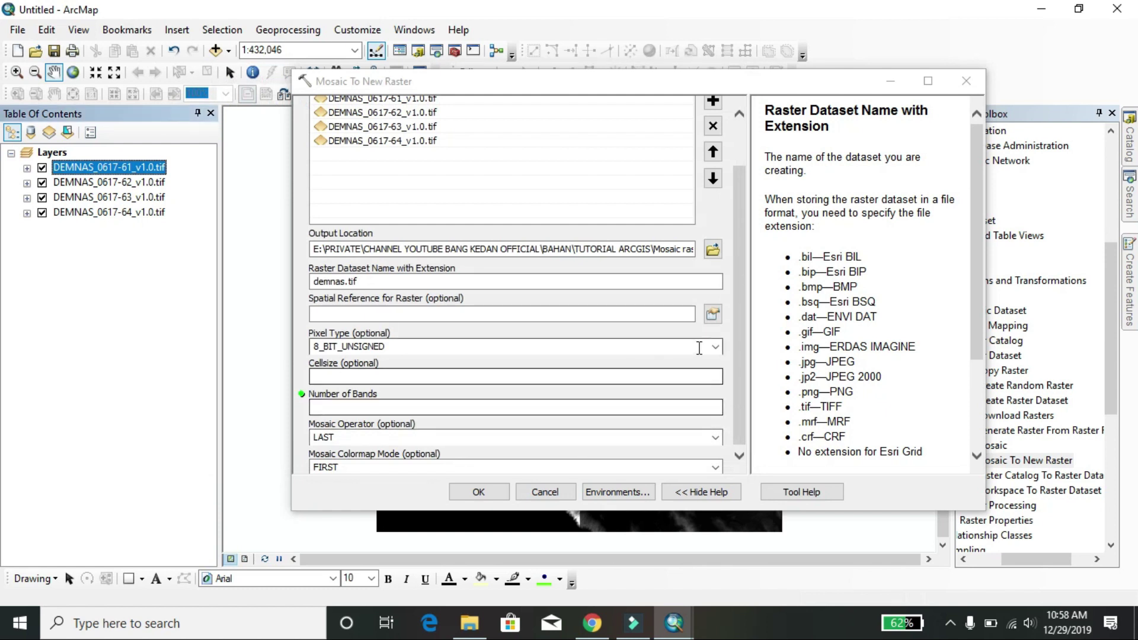
Step: Set the pixel type of the output mosaic to 32_BIT_FLOAT
{"action": "left_click", "coordinate": [715, 347]}
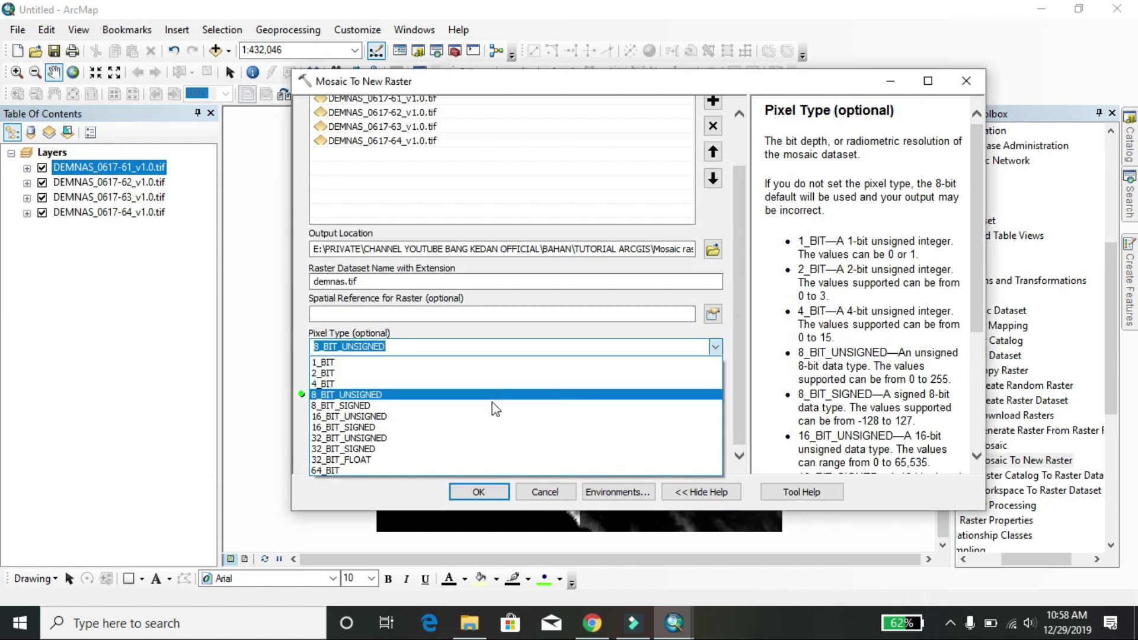
{"action": "left_click", "coordinate": [335, 460]}
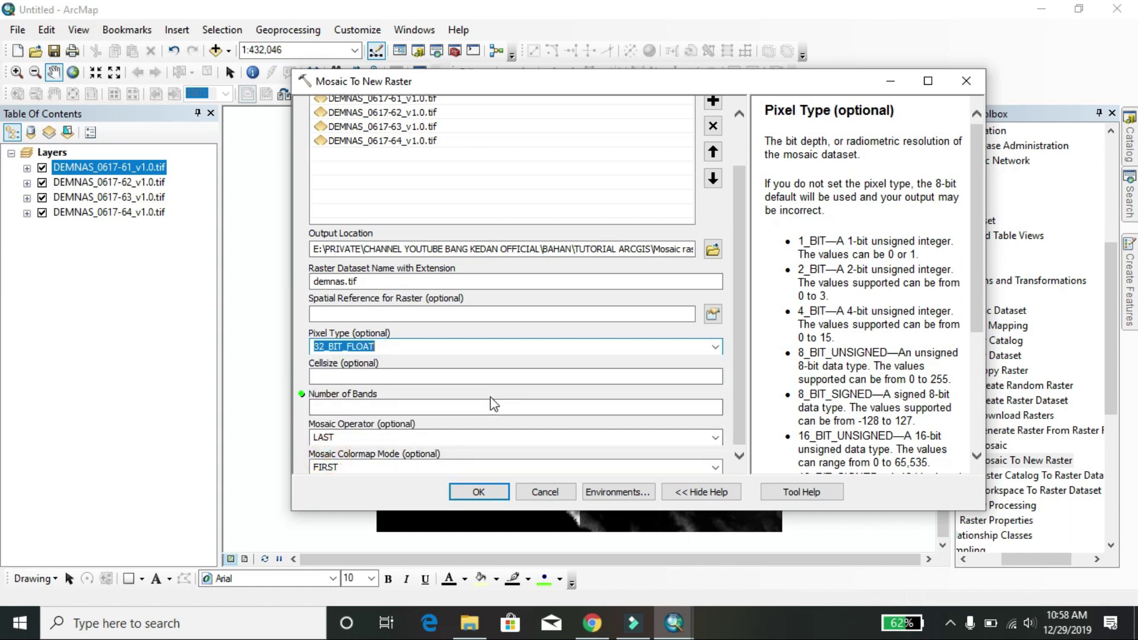
{"action": "right_click", "coordinate": [129, 172]}
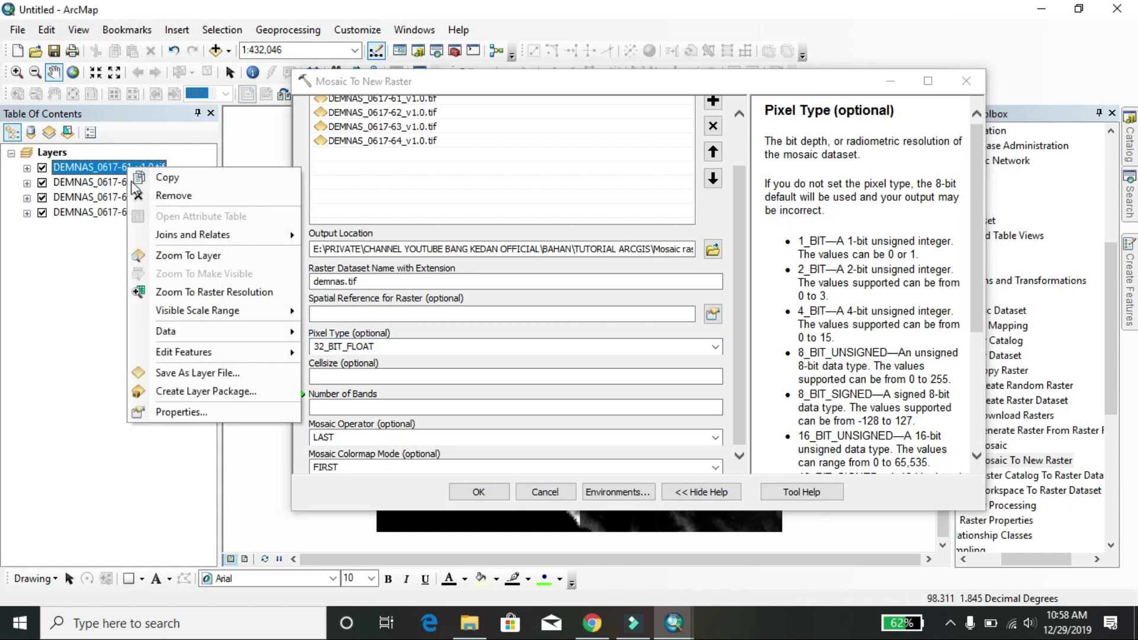
{"action": "left_click", "coordinate": [418, 347]}
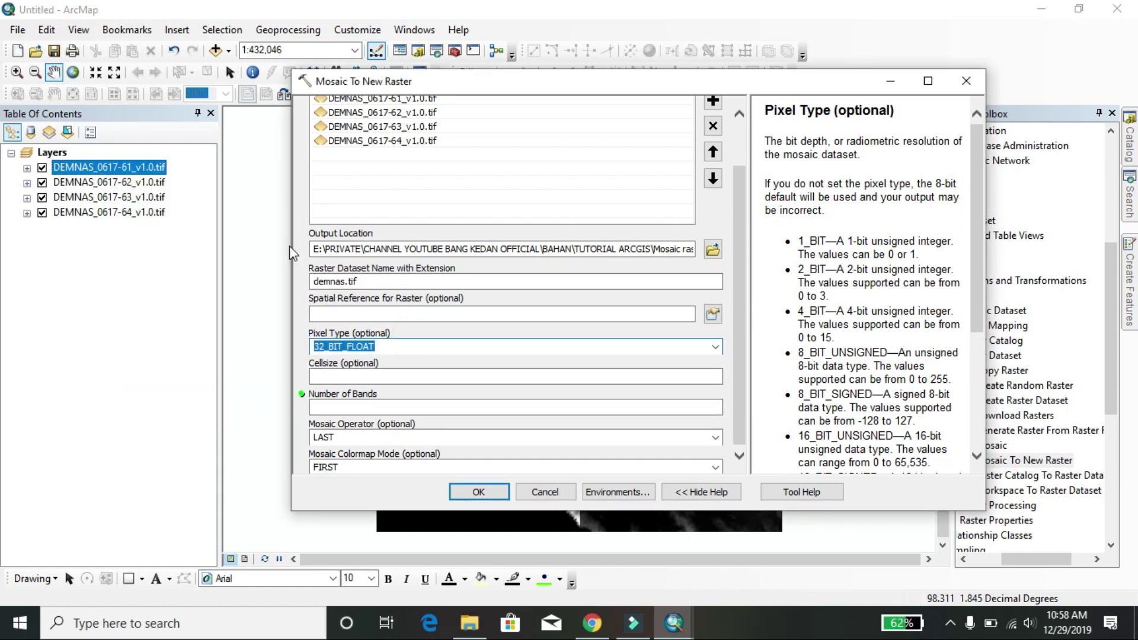
Step: Place the DEMNAS_0617-61 layer's source properties beside the mosaic tool settings and check its number of bands, pixel depth and pixel type again
{"action": "left_click_drag", "start_coordinate": [463, 86], "coordinate": [611, 47]}
{"action": "left_click", "coordinate": [111, 172]}
{"action": "right_click", "coordinate": [111, 172]}
{"action": "left_click", "coordinate": [140, 415]}
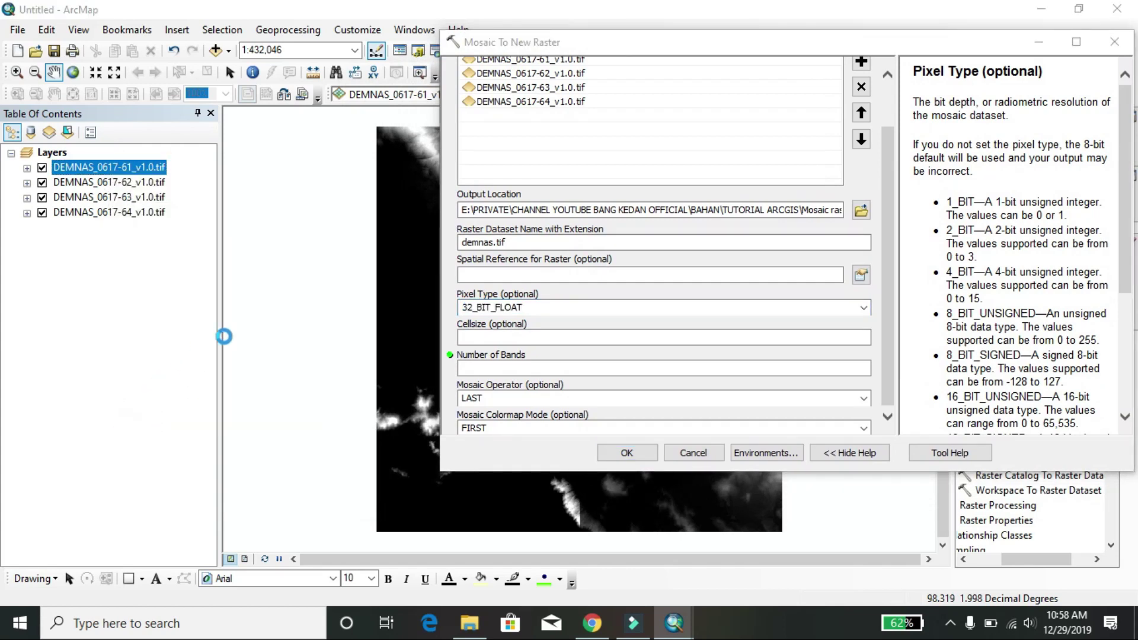
{"action": "left_click_drag", "start_coordinate": [421, 98], "coordinate": [800, 57]}
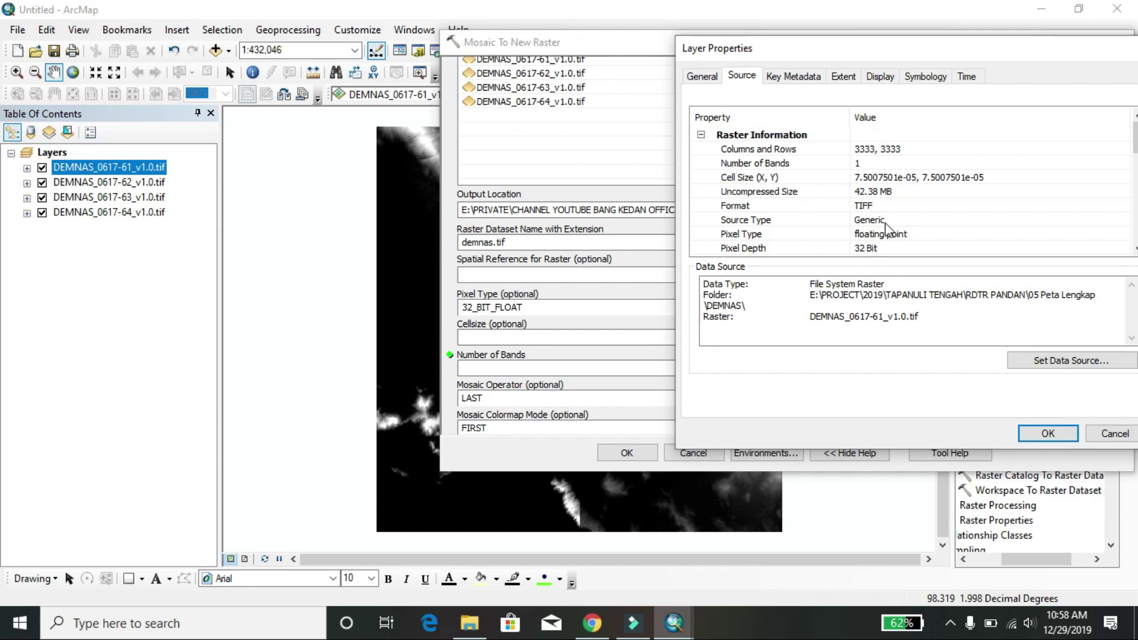
{"action": "scroll", "coordinate": [888, 230], "scroll_direction": "down", "scroll_amount": 1}
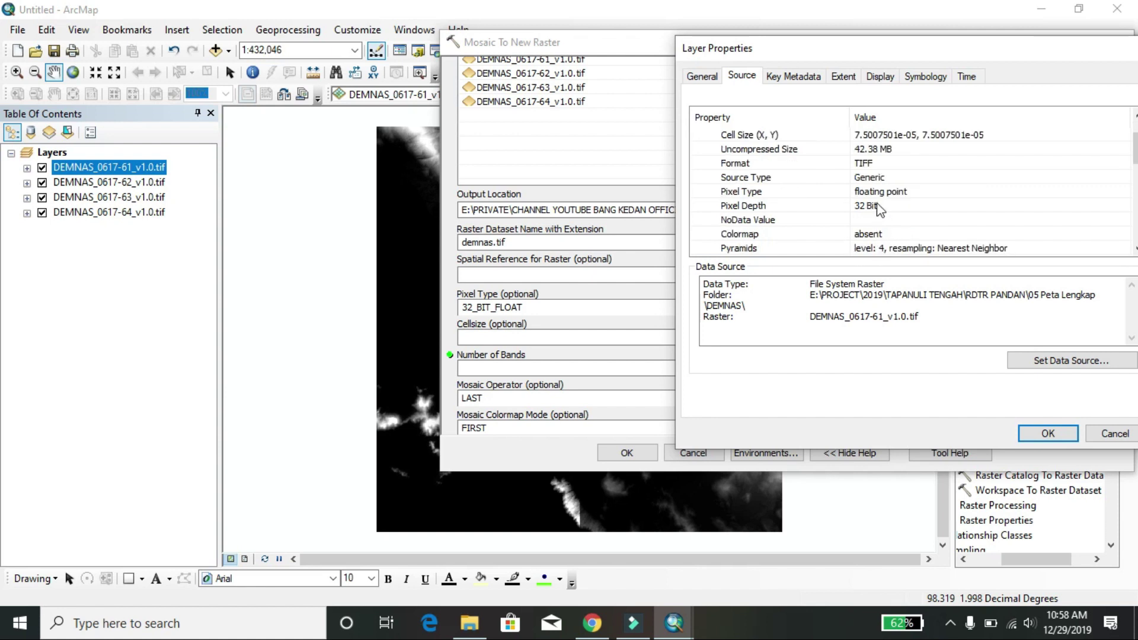
{"action": "scroll", "coordinate": [871, 205], "scroll_direction": "up", "scroll_amount": 1}
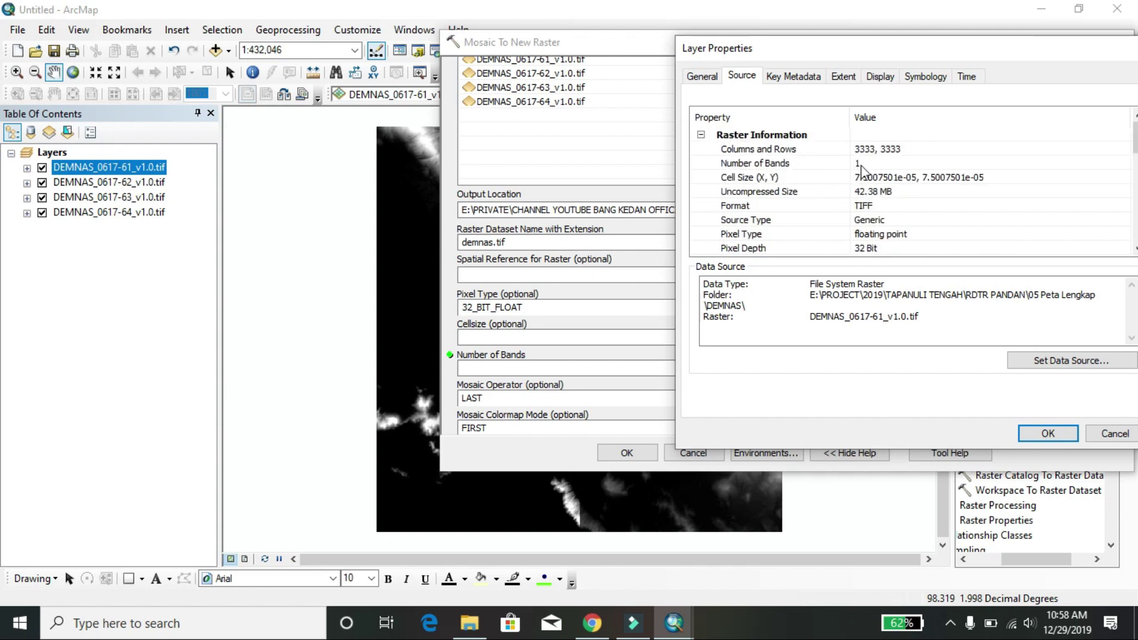
{"action": "scroll", "coordinate": [894, 208], "scroll_direction": "down", "scroll_amount": 2}
{"action": "scroll", "coordinate": [895, 208], "scroll_direction": "up", "scroll_amount": 2}
{"action": "left_click", "coordinate": [862, 163]}
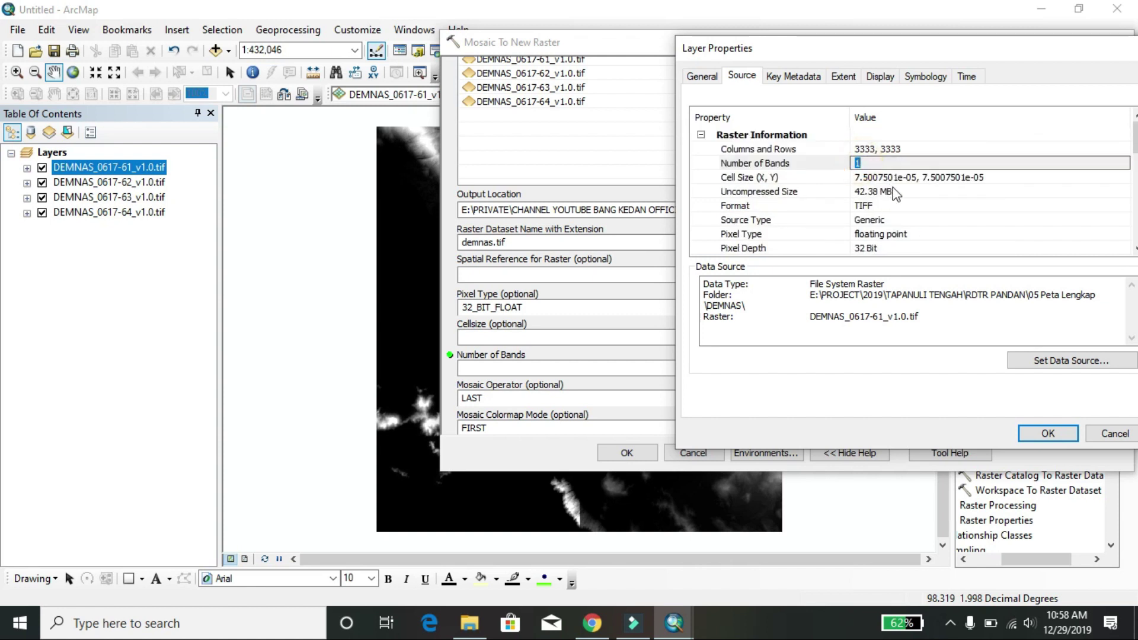
{"action": "scroll", "coordinate": [902, 196], "scroll_direction": "down", "scroll_amount": 1}
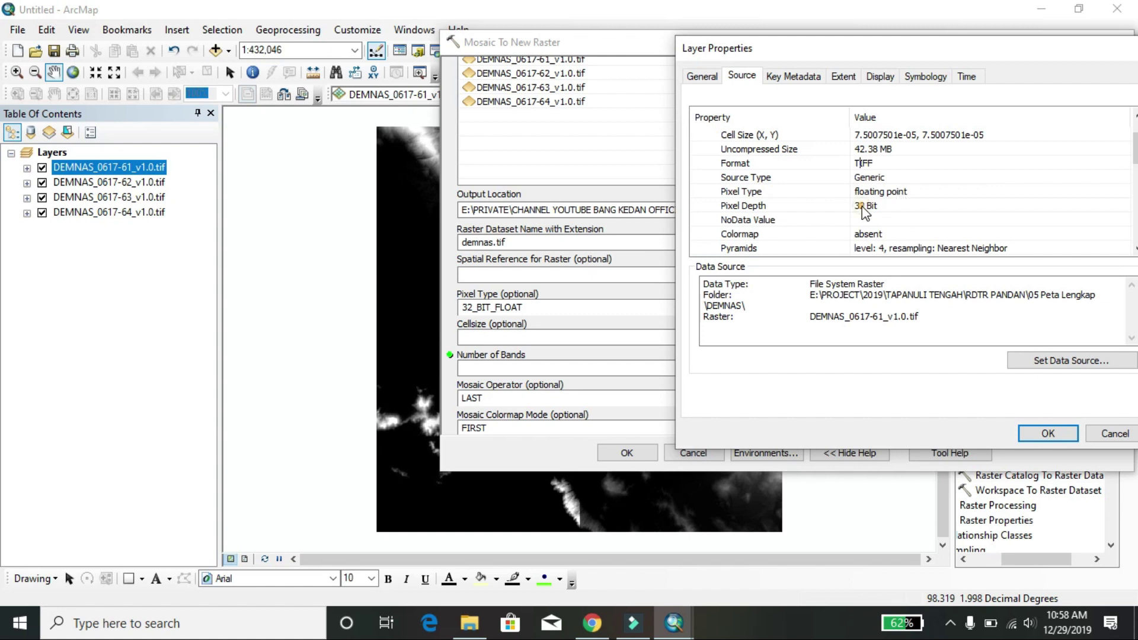
{"action": "left_click", "coordinate": [861, 207]}
{"action": "left_click", "coordinate": [896, 191]}
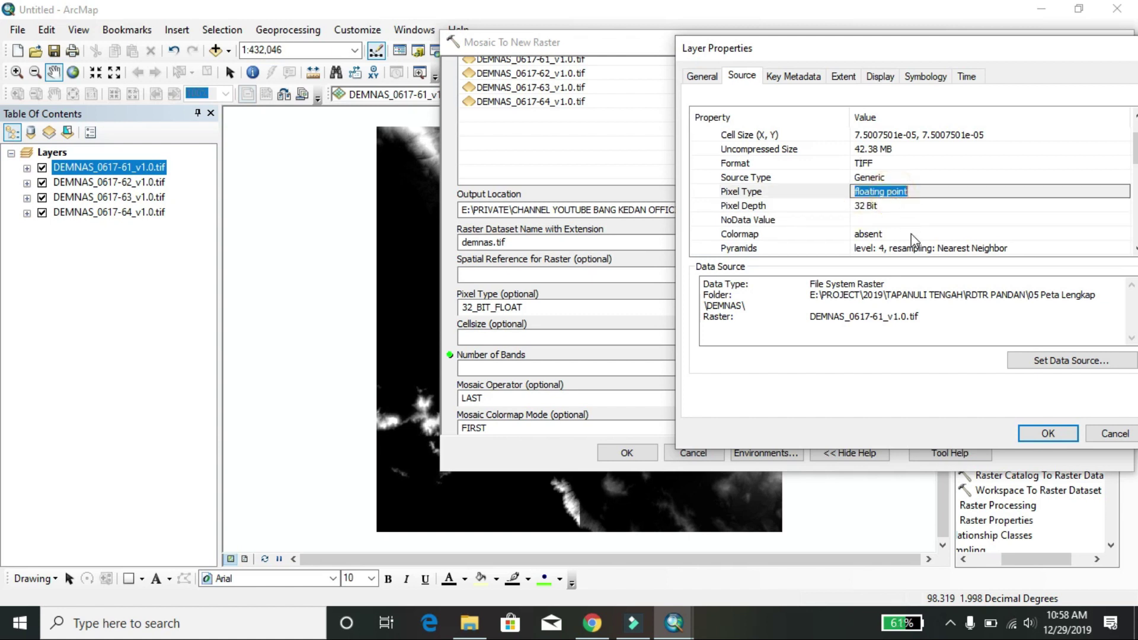
{"action": "left_click", "coordinate": [1048, 433]}
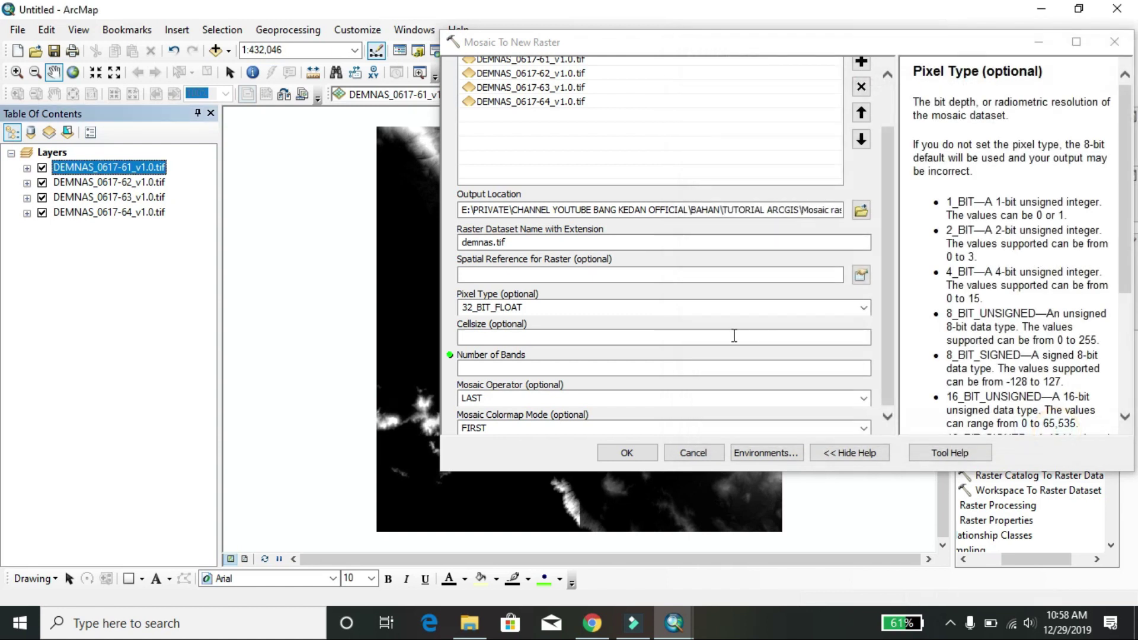
Step: Set the number of bands of the output mosaic to 1 and select 32_BIT_FLOAT again as its pixel type
{"action": "left_click", "coordinate": [801, 369]}
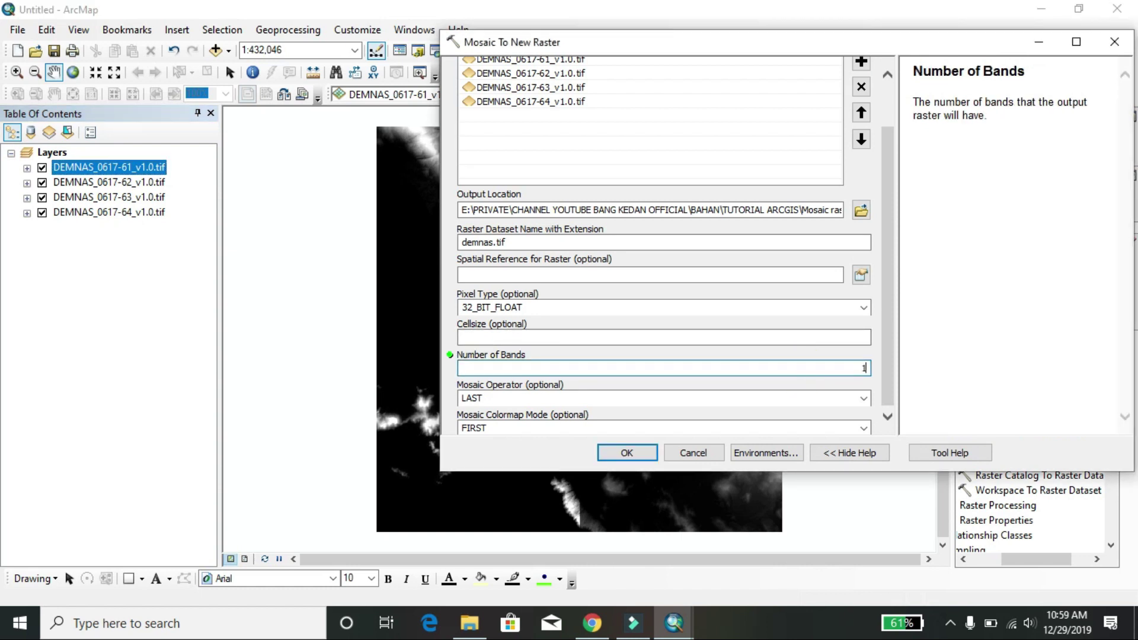
{"action": "left_click", "coordinate": [863, 307]}
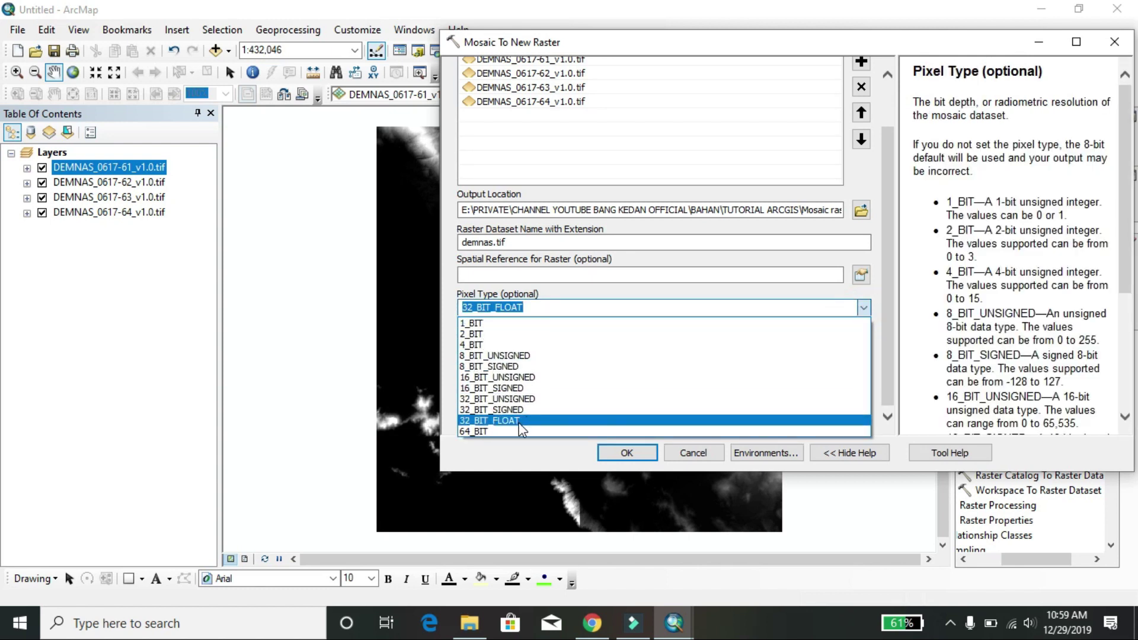
{"action": "left_click", "coordinate": [514, 422]}
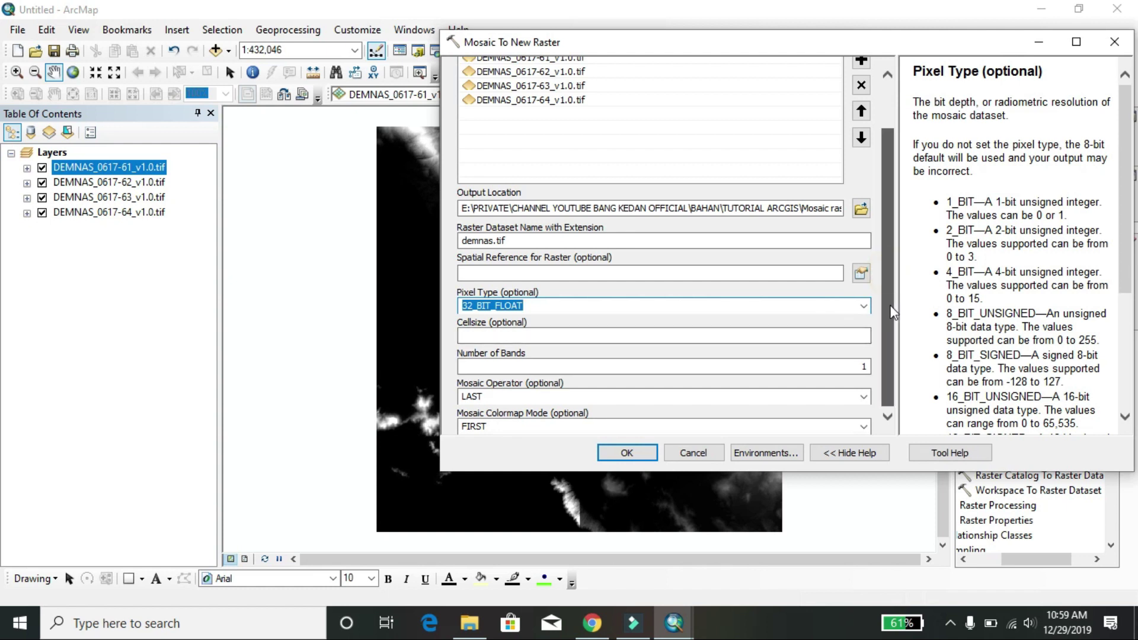
Step: Review the input rasters and the remaining mosaic parameters, and run the Mosaic To New Raster tool
{"action": "left_click_drag", "start_coordinate": [895, 261], "coordinate": [897, 86]}
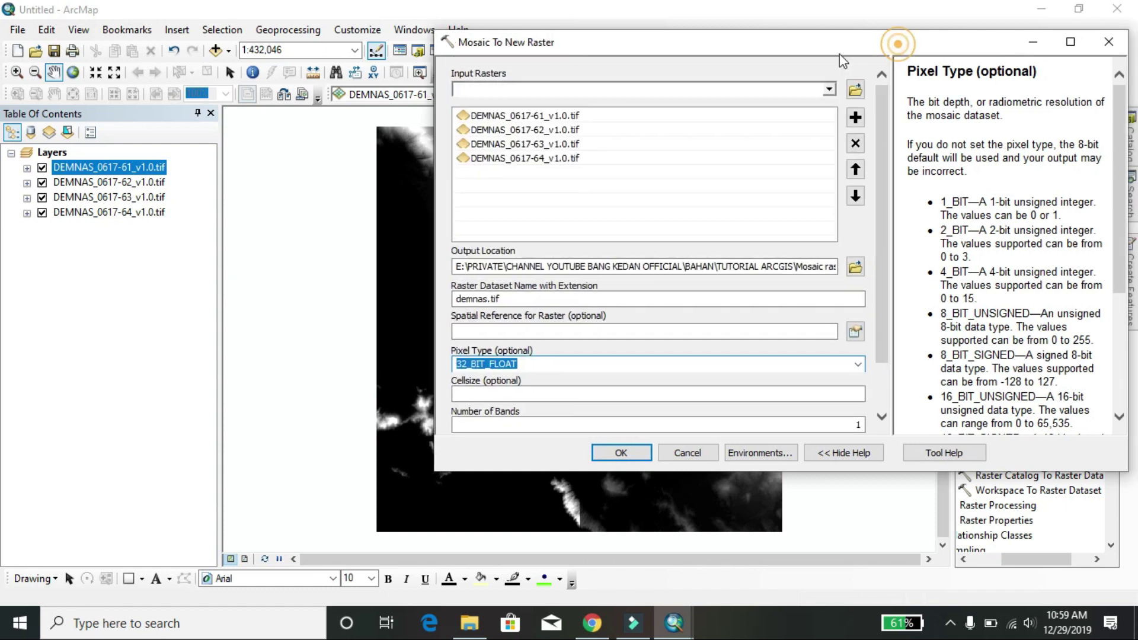
{"action": "left_click_drag", "start_coordinate": [899, 45], "coordinate": [720, 74]}
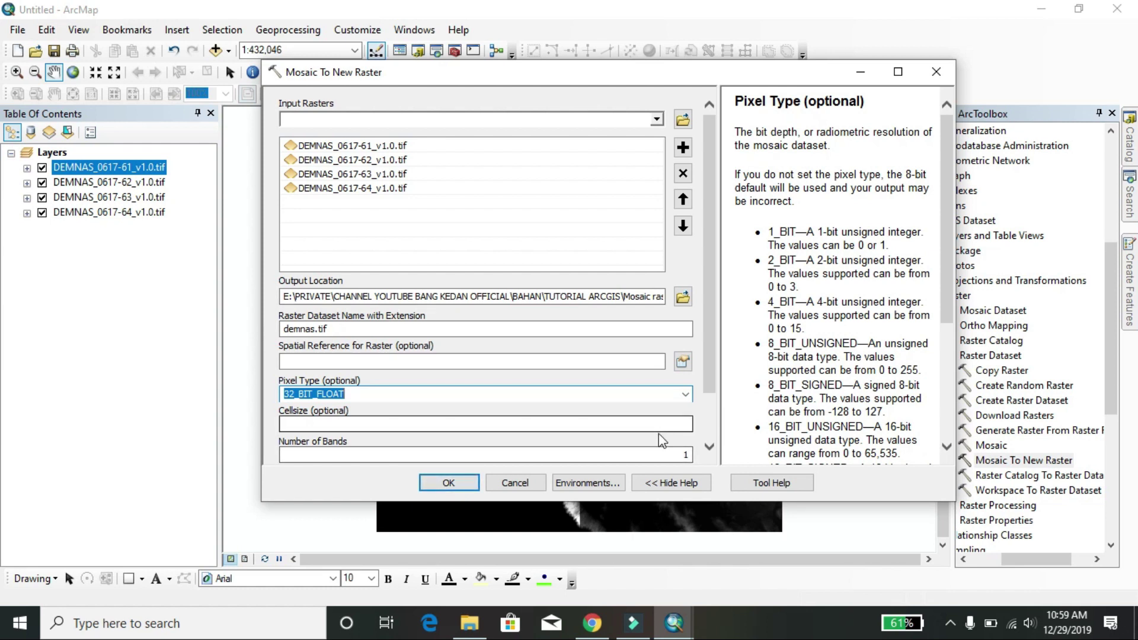
{"action": "scroll", "coordinate": [659, 426], "scroll_direction": "down", "scroll_amount": 2}
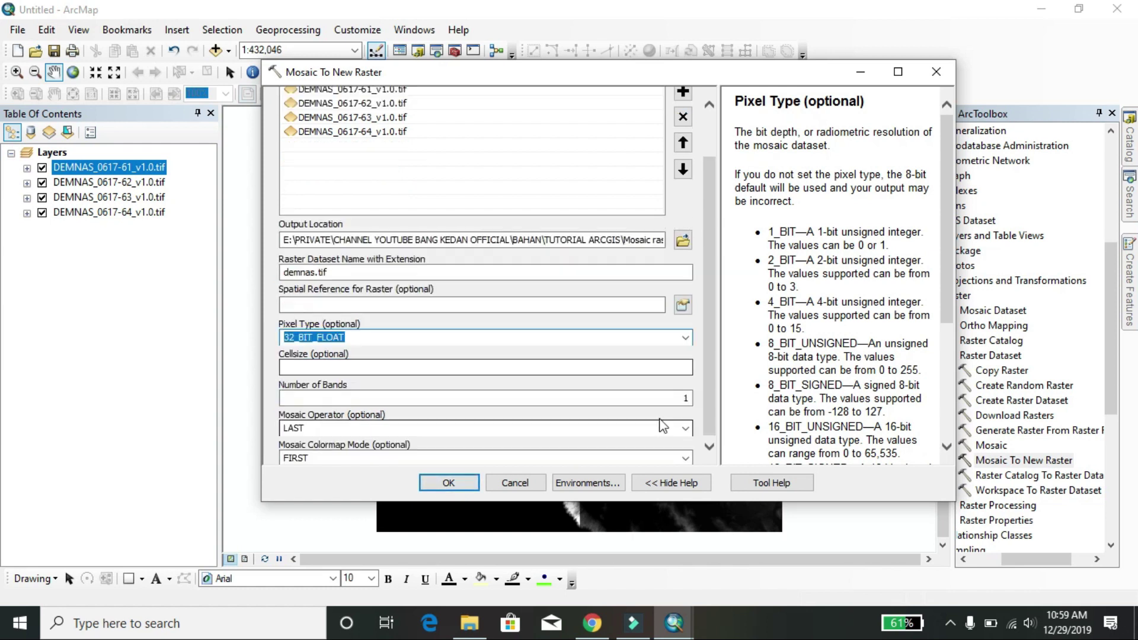
{"action": "left_click", "coordinate": [450, 484]}
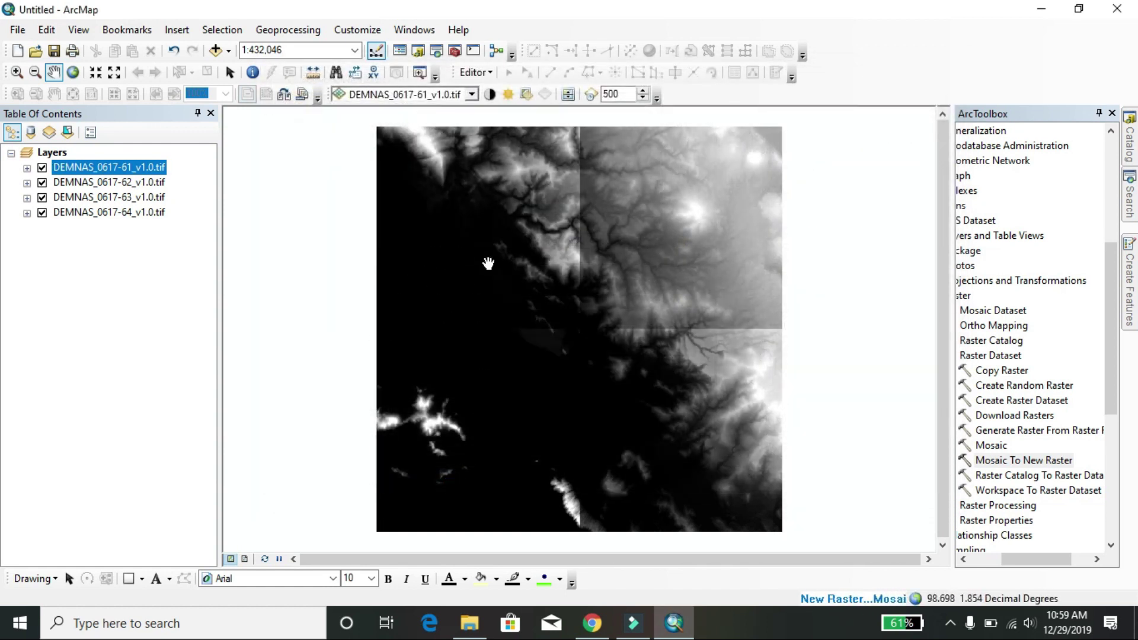
Step: Hide the four source tile layers, DEMNAS_0617-61 through DEMNAS_0617-64, on the map
{"action": "left_click", "coordinate": [41, 212]}
{"action": "left_click", "coordinate": [41, 197]}
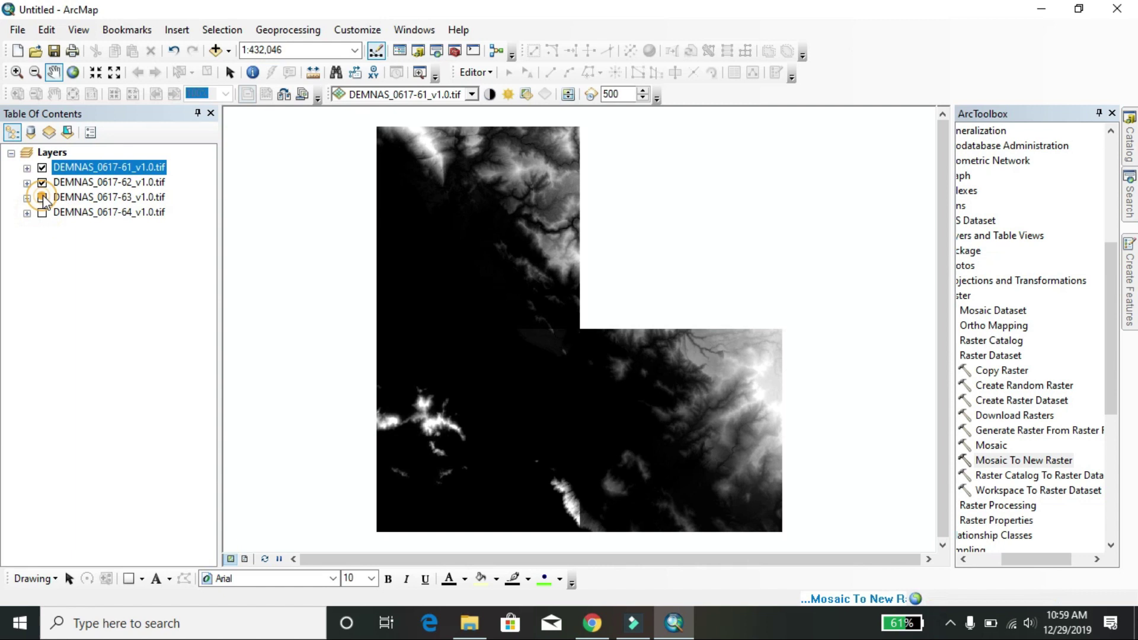
{"action": "left_click", "coordinate": [41, 183]}
{"action": "left_click", "coordinate": [41, 168]}
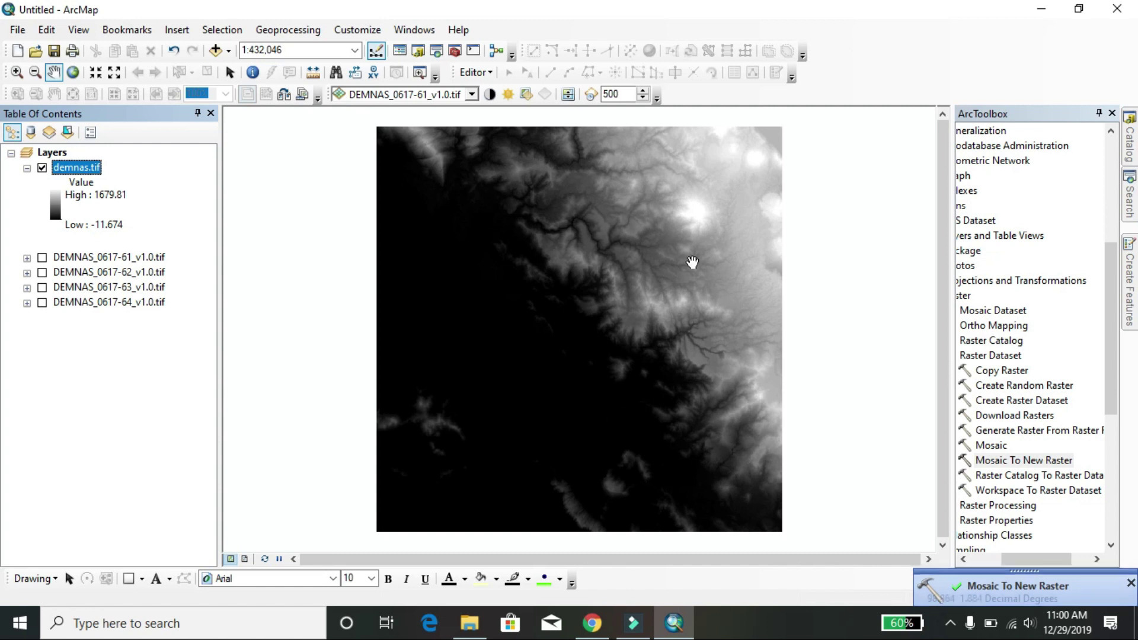
Step: Examine the source properties of the demnas.tif layer, including its raster information and extent
{"action": "right_click", "coordinate": [84, 171]}
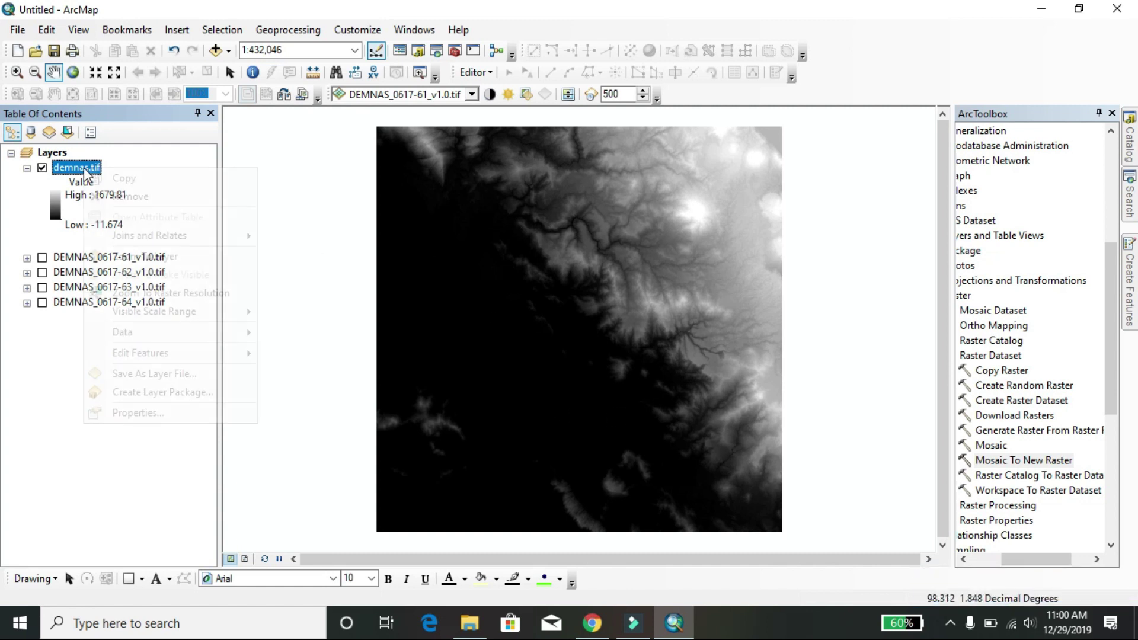
{"action": "left_click", "coordinate": [186, 410]}
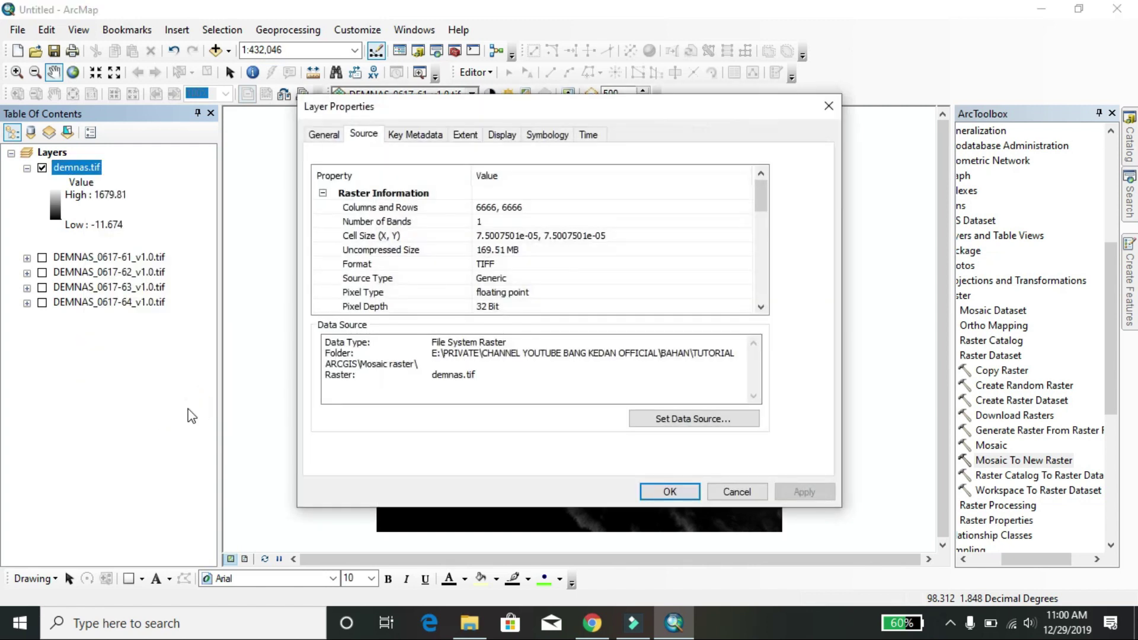
{"action": "scroll", "coordinate": [560, 261], "scroll_direction": "down", "scroll_amount": 4}
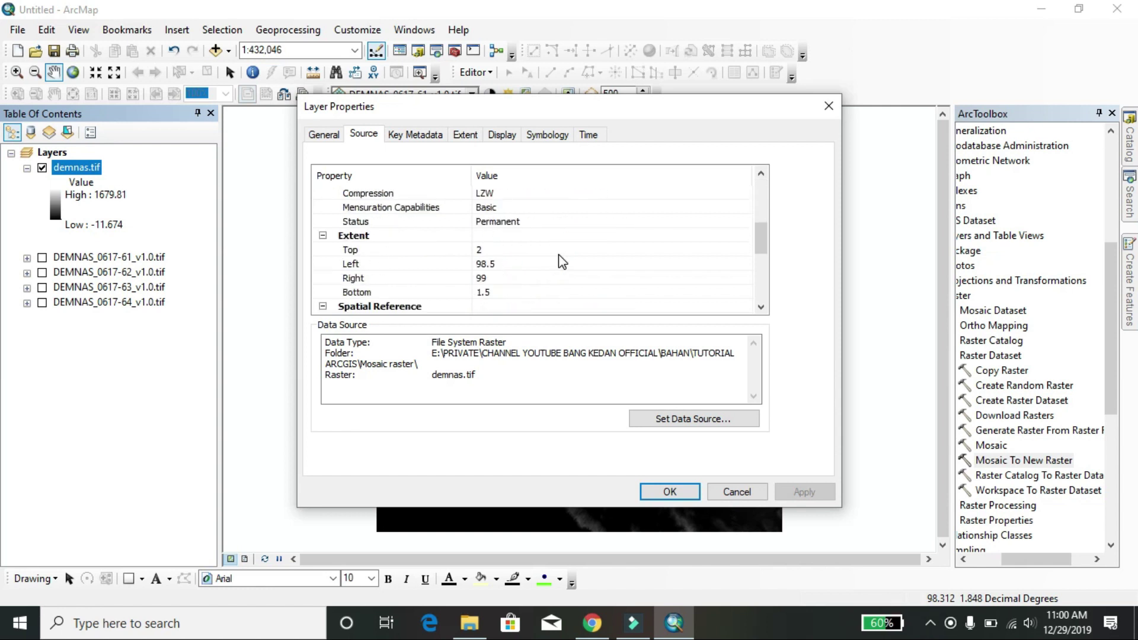
{"action": "scroll", "coordinate": [560, 262], "scroll_direction": "up", "scroll_amount": 4}
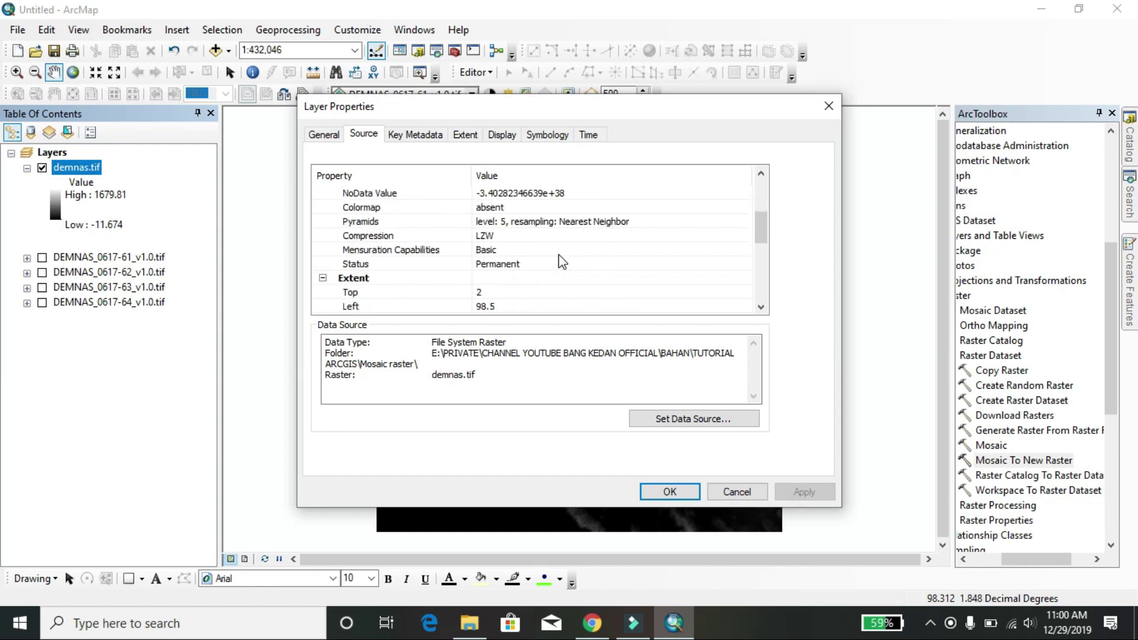
{"action": "left_click", "coordinate": [670, 491]}
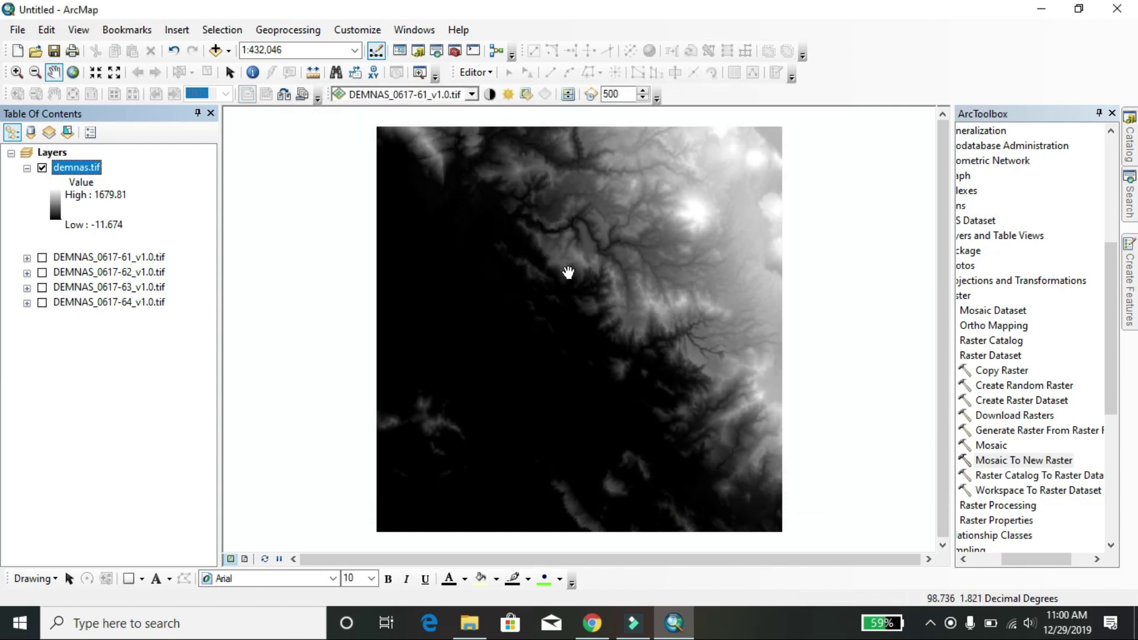
Step: Inspect the merged demnas.tif raster on the map, switching the layer's visibility off and back on
{"action": "scroll", "coordinate": [568, 273], "scroll_direction": "up", "scroll_amount": 2}
{"action": "scroll", "coordinate": [568, 273], "scroll_direction": "down", "scroll_amount": 2}
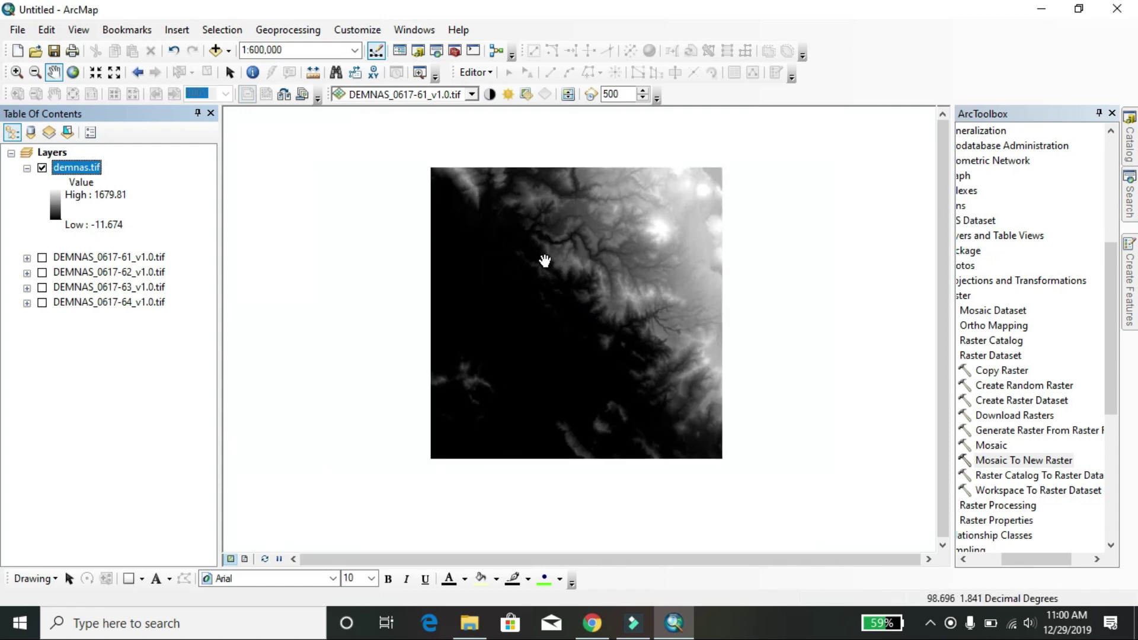
{"action": "left_click", "coordinate": [42, 168]}
{"action": "left_click", "coordinate": [43, 168]}
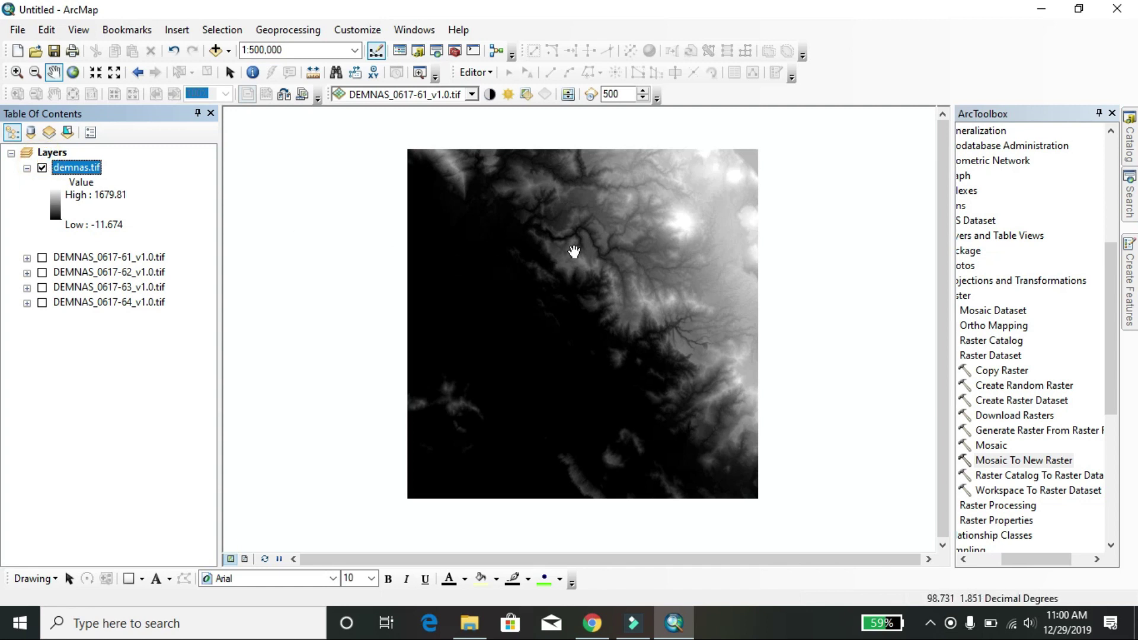